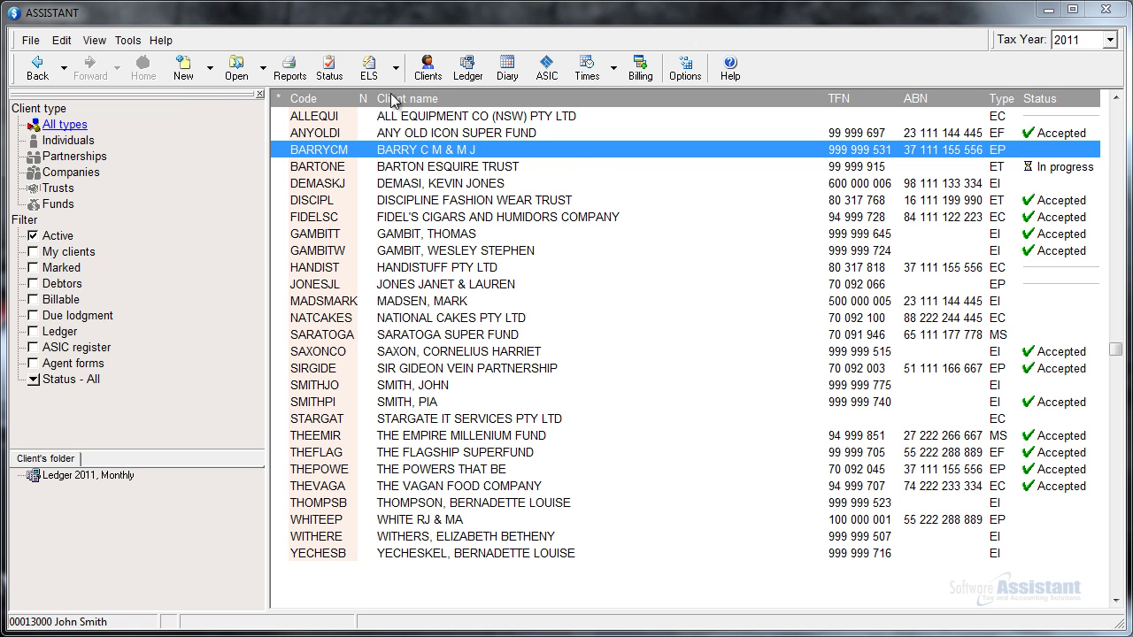
Create and save a 2011 individual return for a new client, filling in the tax file number, title MR, sex male and the client's name
left_click(211, 69)
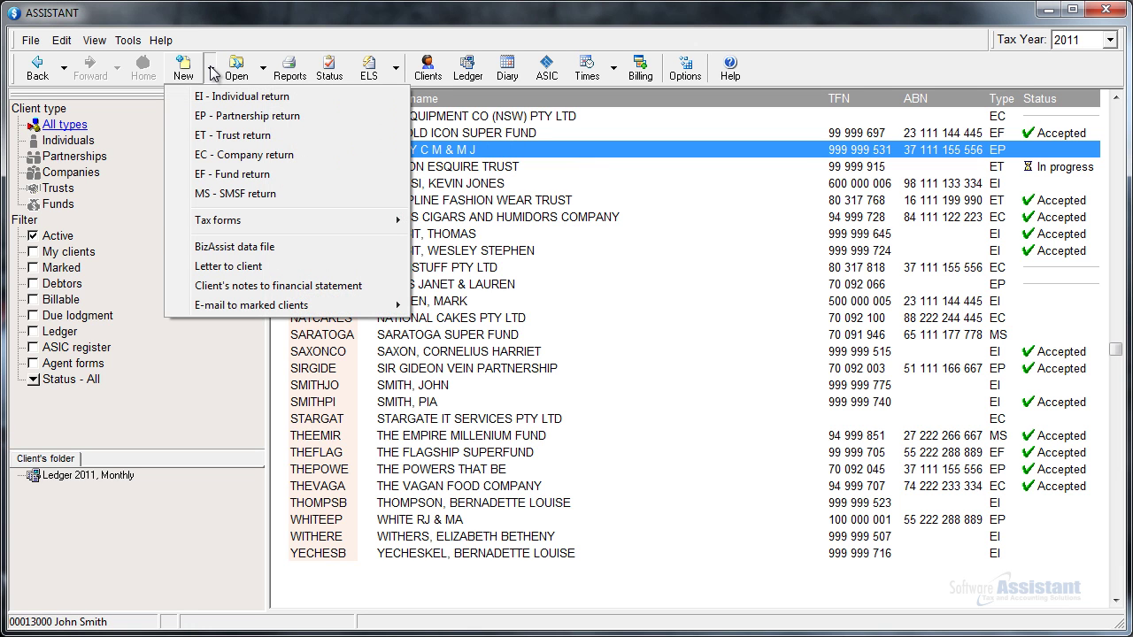
left_click(277, 103)
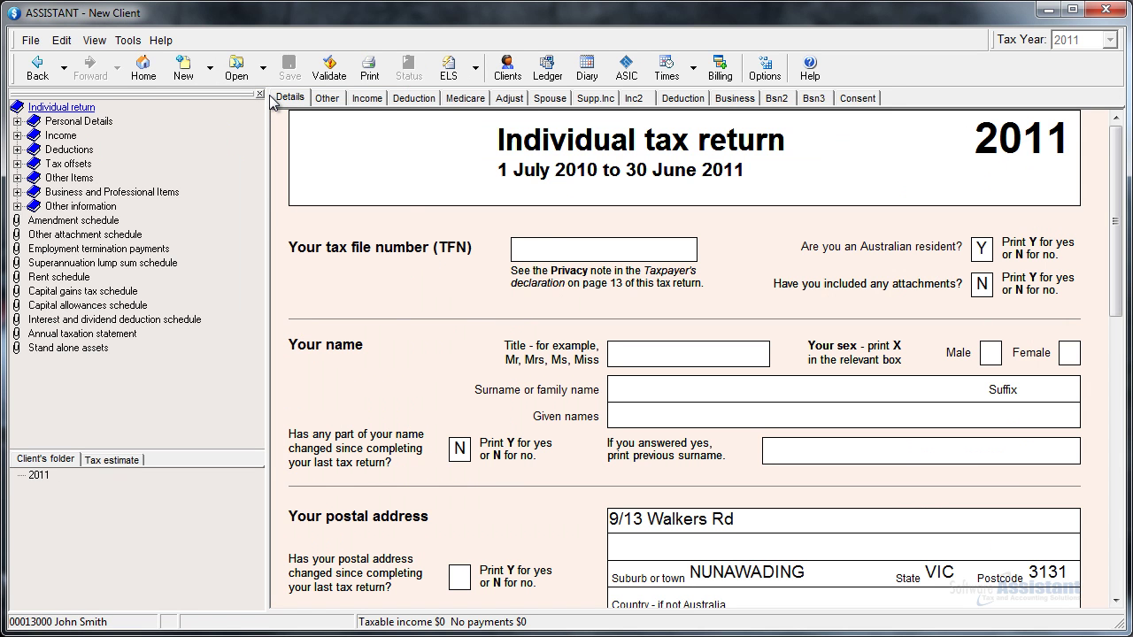
left_click(553, 253)
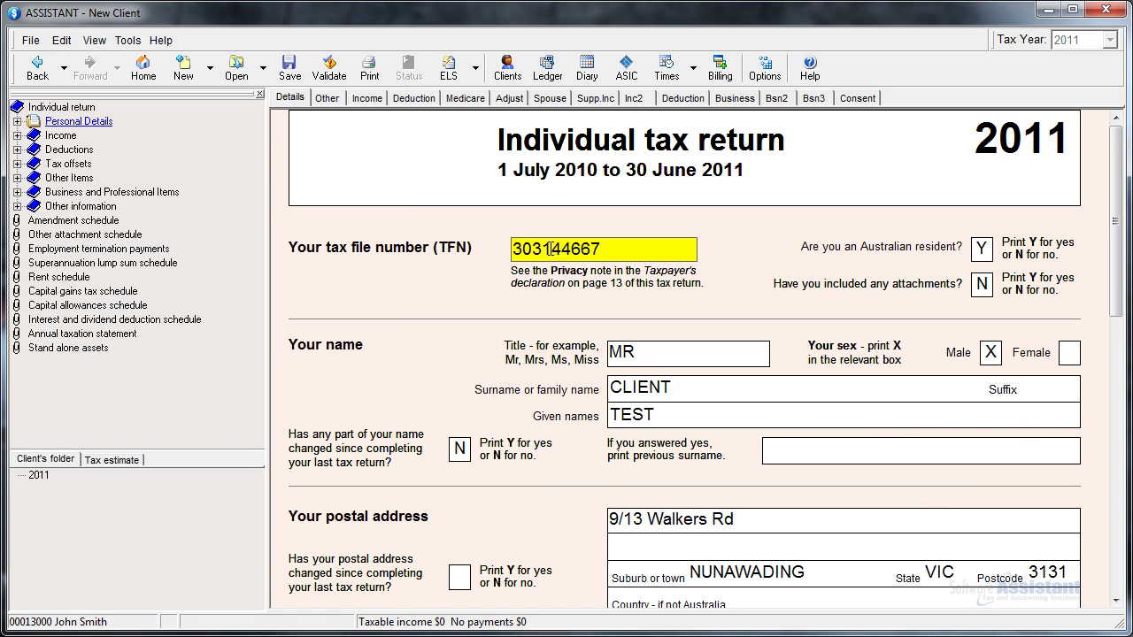
scroll(625, 250, "down", 9)
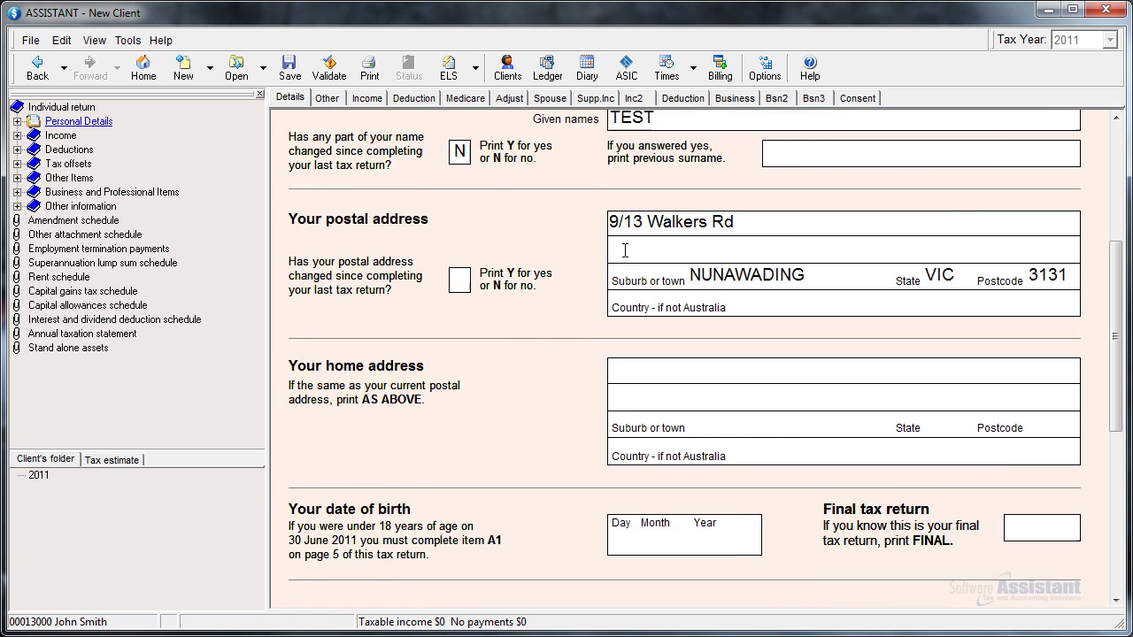
scroll(625, 251, "up", 9)
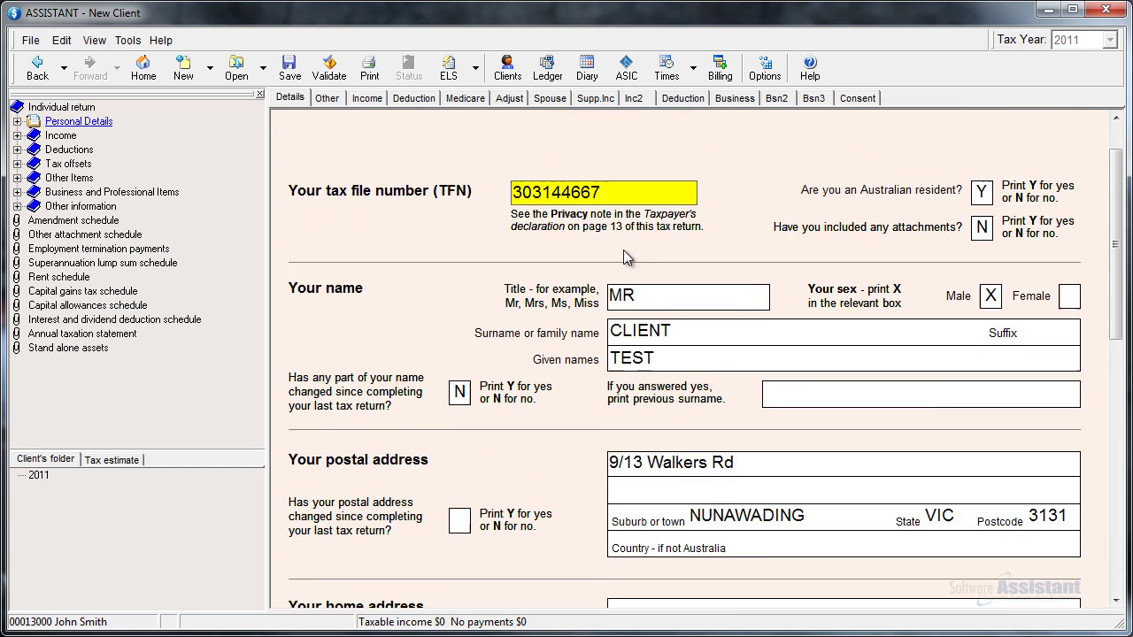
scroll(625, 251, "down", 1)
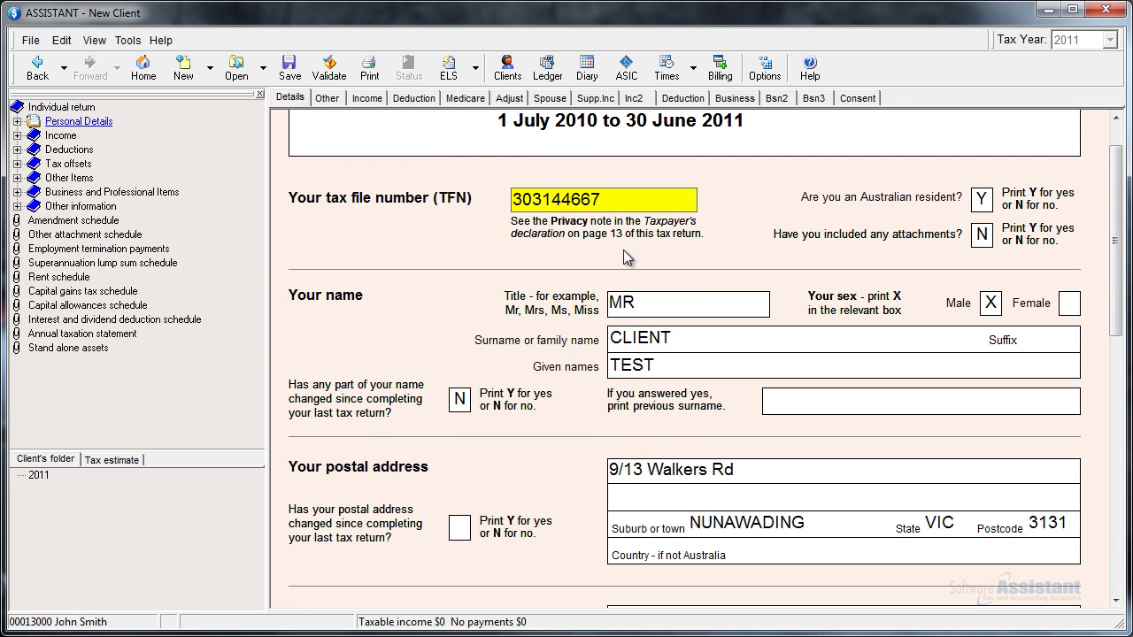
left_click(289, 67)
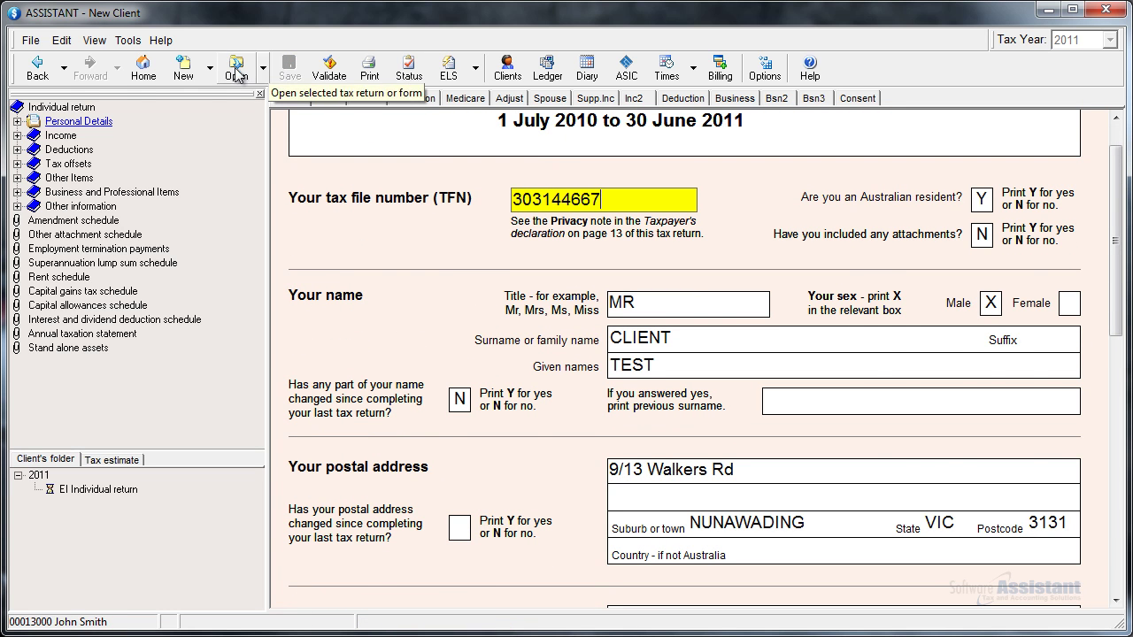
left_click(156, 70)
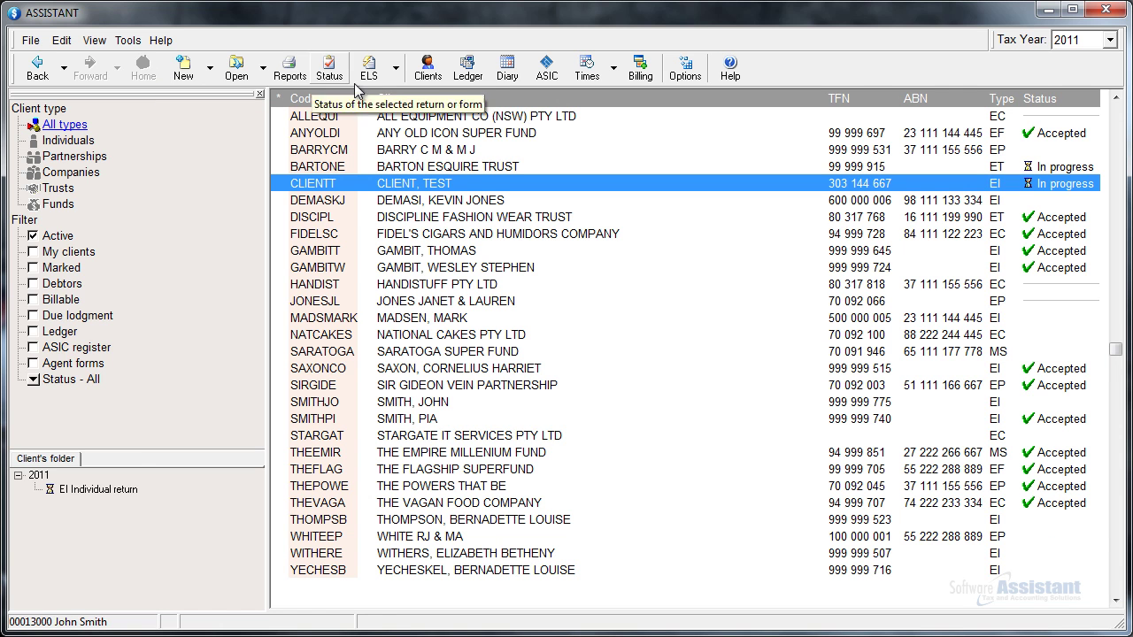
Add a blank client record, set its type to Individual and enter the tax file number
left_click(425, 72)
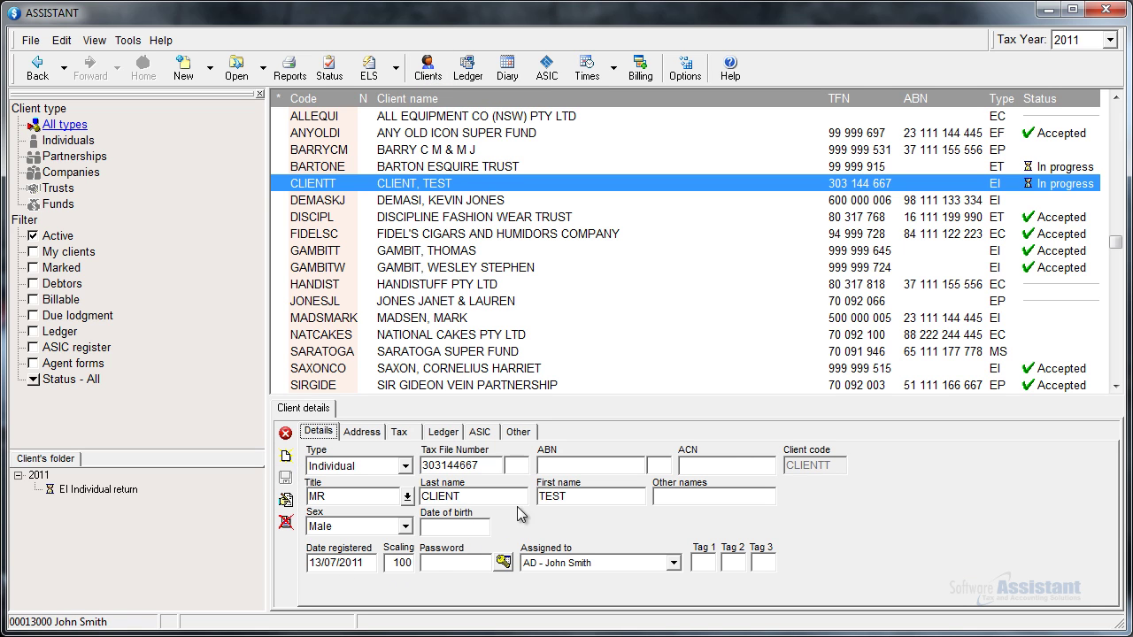
left_click(285, 457)
left_click(321, 467)
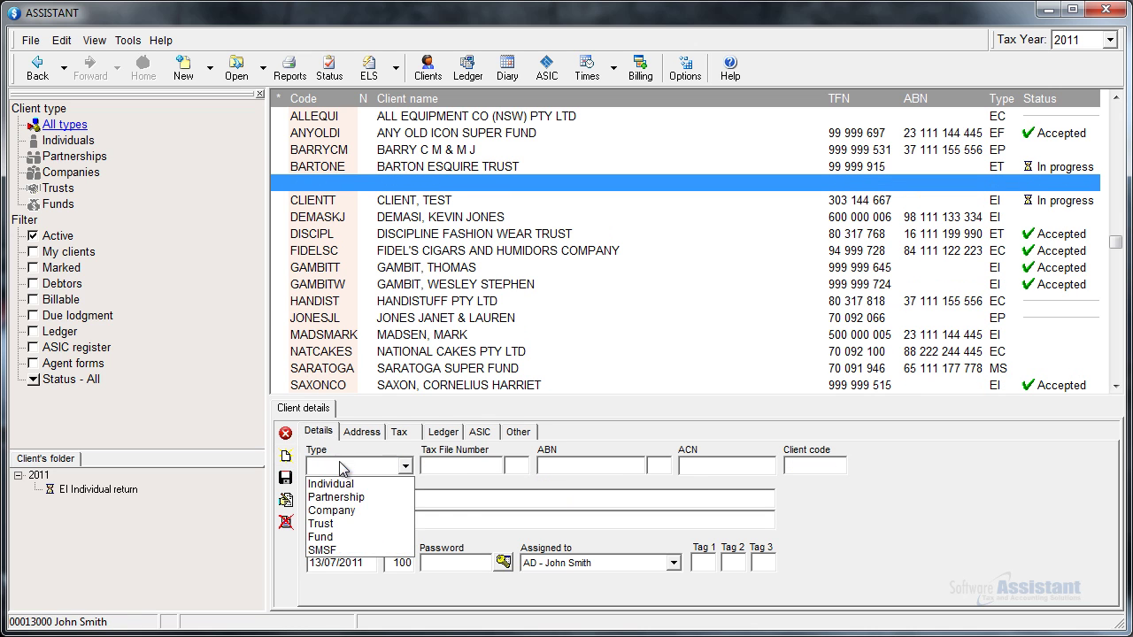
left_click(323, 479)
left_click(440, 465)
type("123456782")
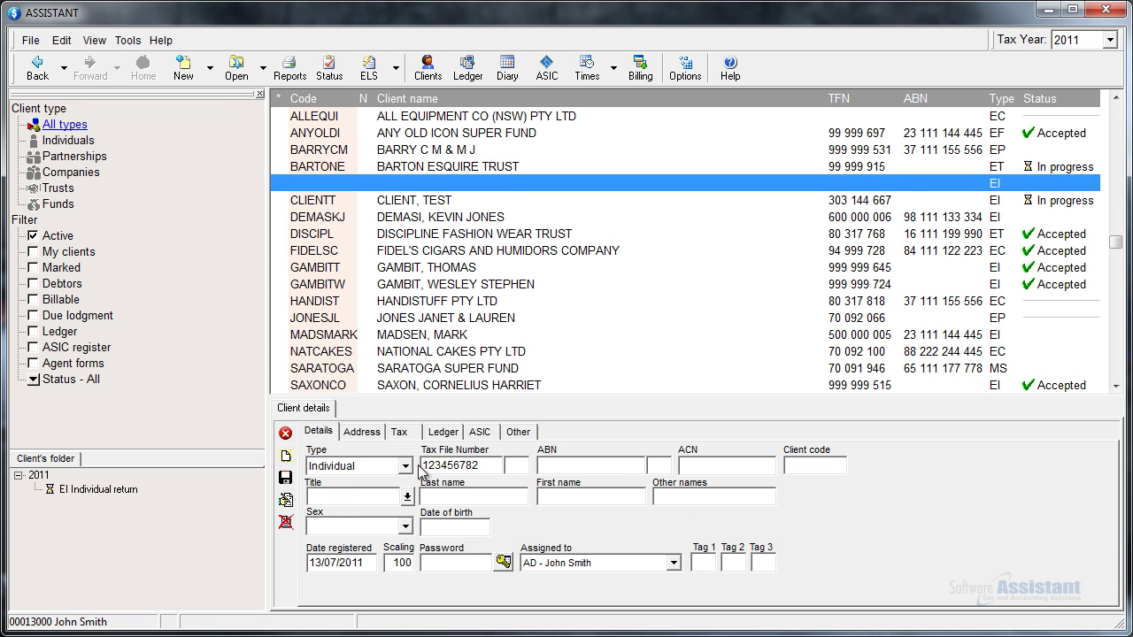
Enter the title mr and the client's last and first names, save the record and close the client details
key("Tab")
type("mr")
key("Tab")
type("CLIENT2")
key("Tab")
type("TEST")
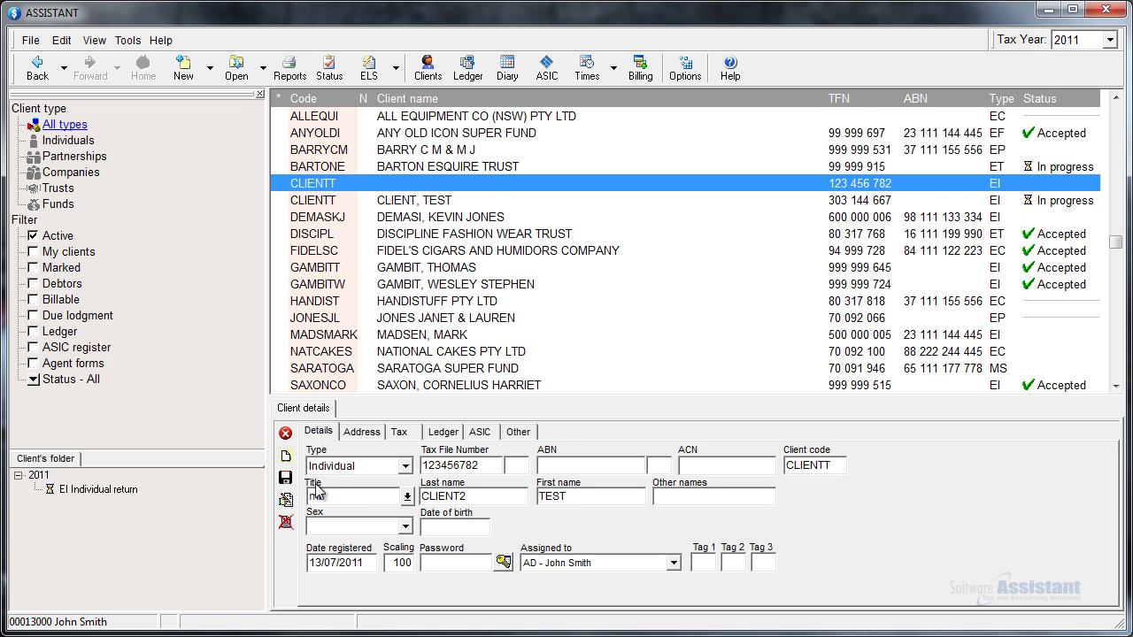
left_click(289, 482)
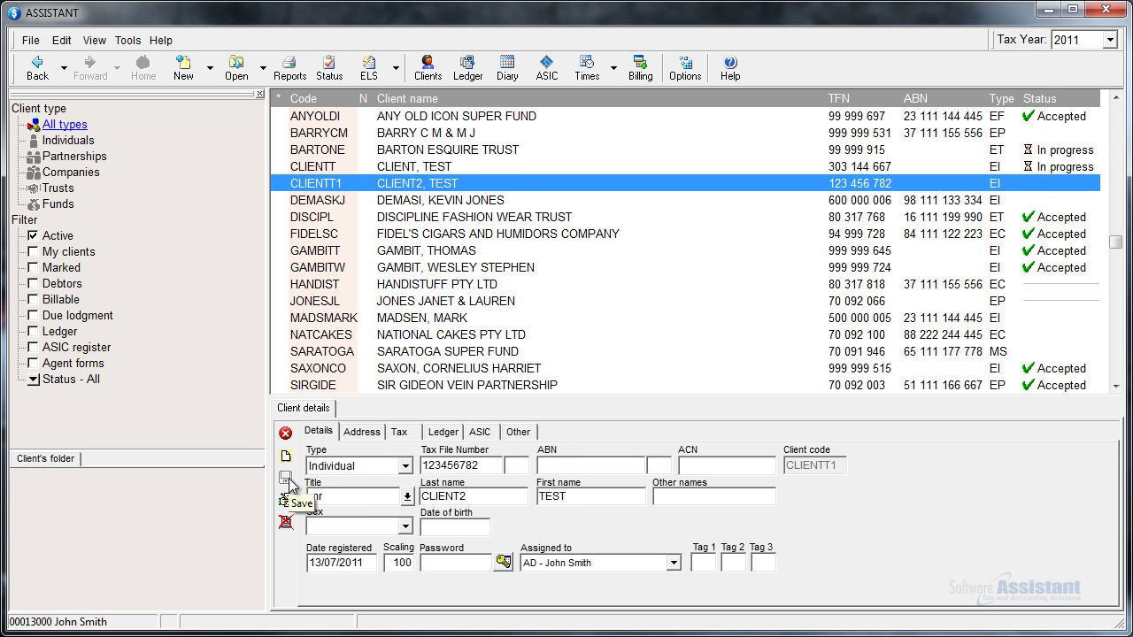
left_click(286, 433)
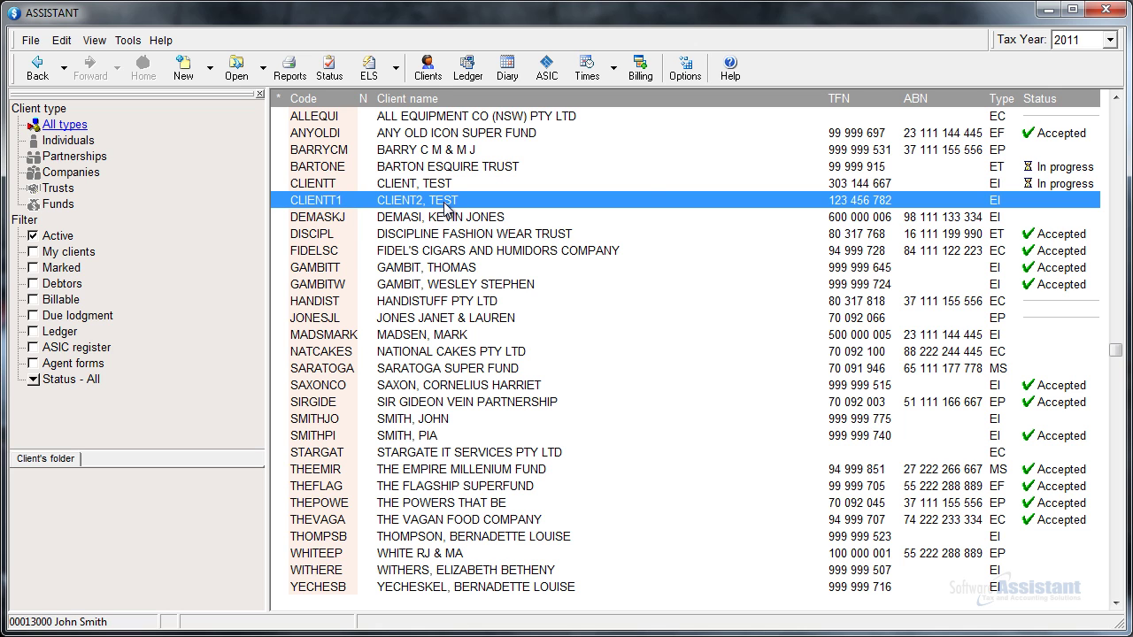
With tax year 2011 selected, create and save the newly added client's individual return, reopen it and go back to the client list
left_click(1078, 42)
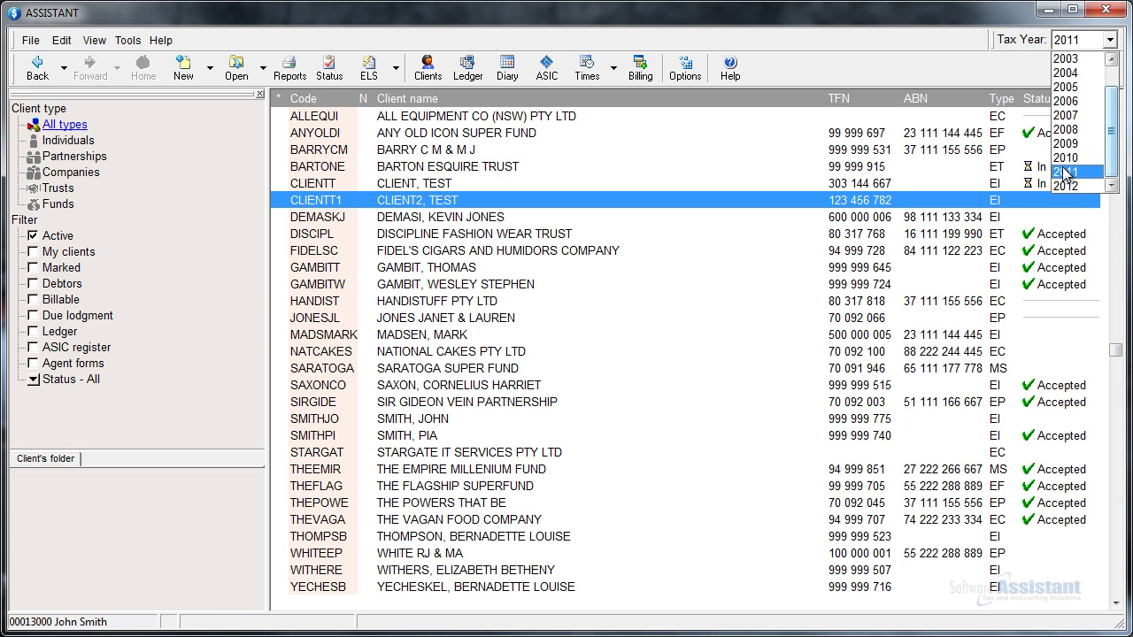
left_click(1065, 172)
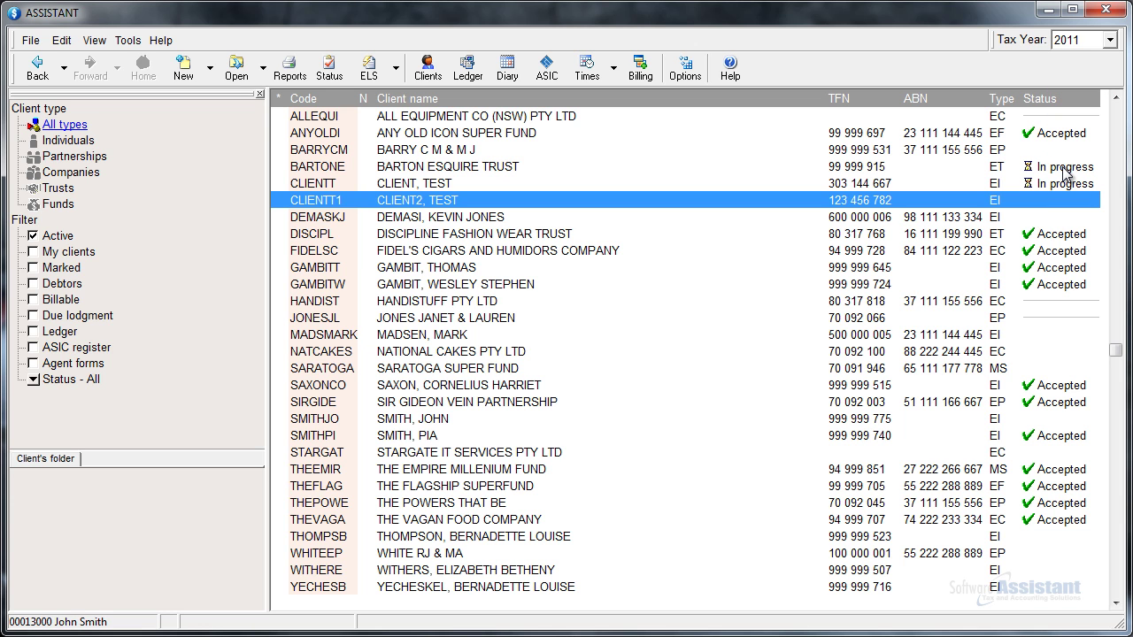
double_click(449, 201)
left_click(143, 75)
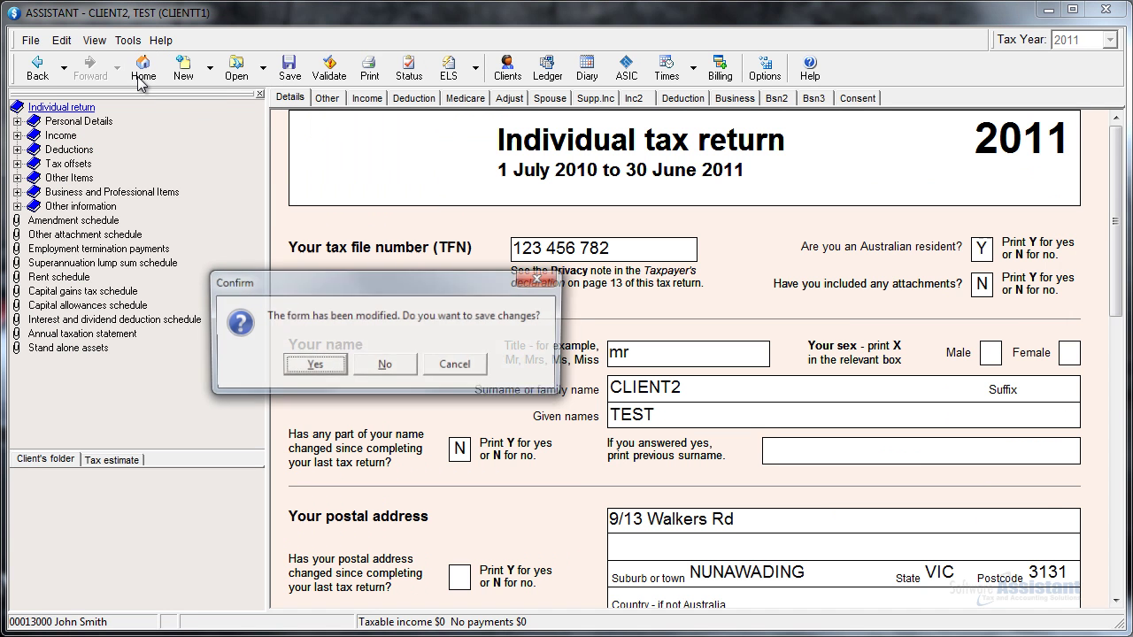
left_click(321, 363)
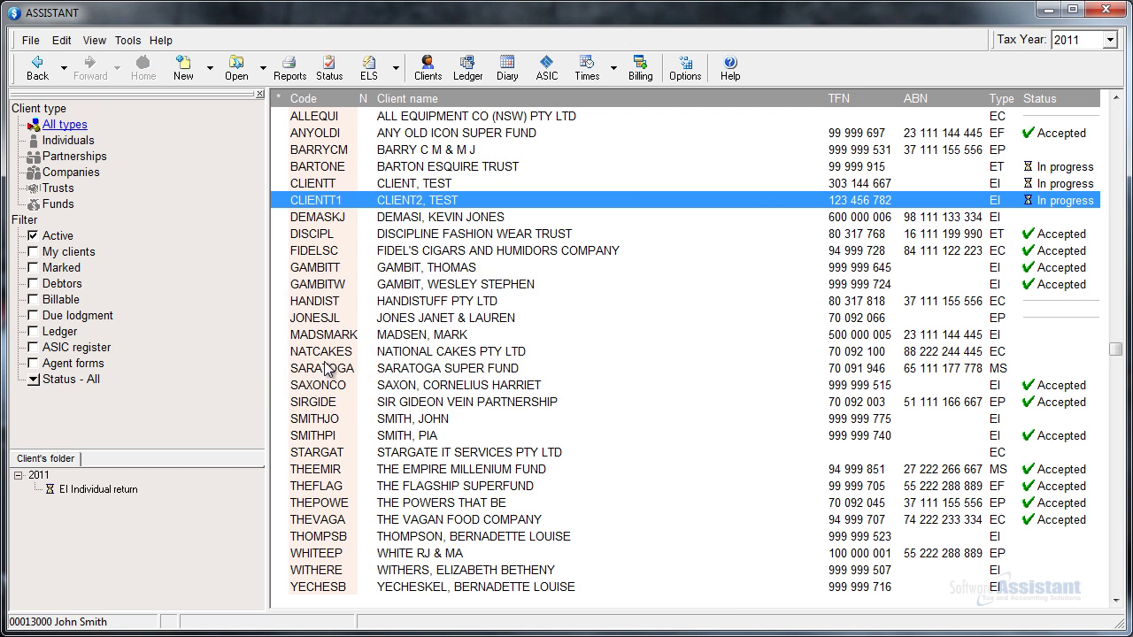
left_click(247, 69)
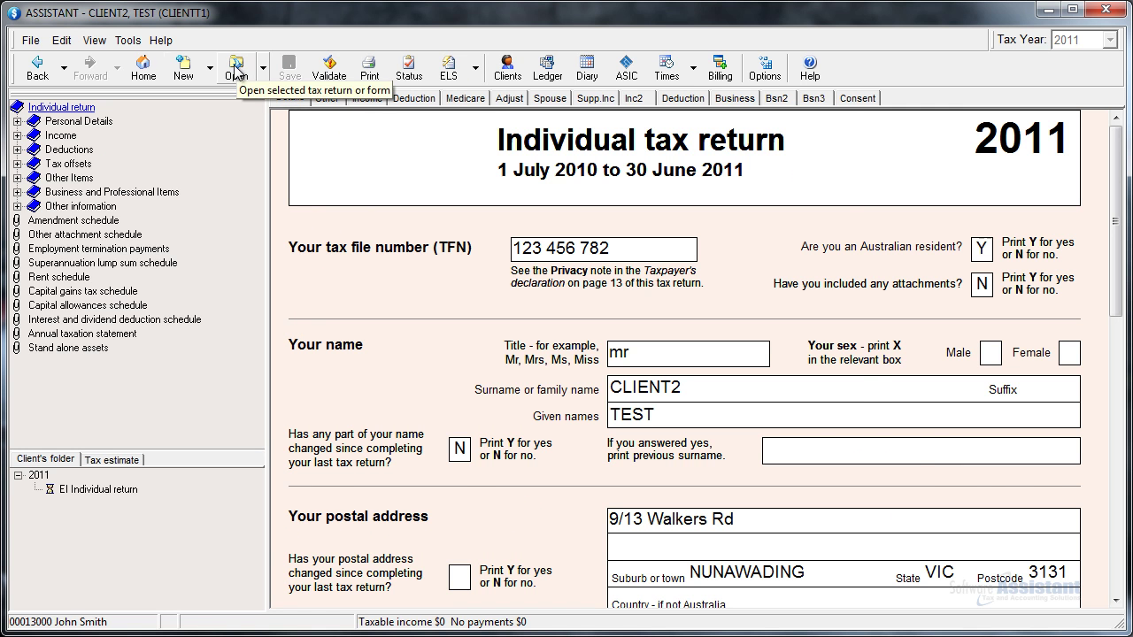
left_click(143, 69)
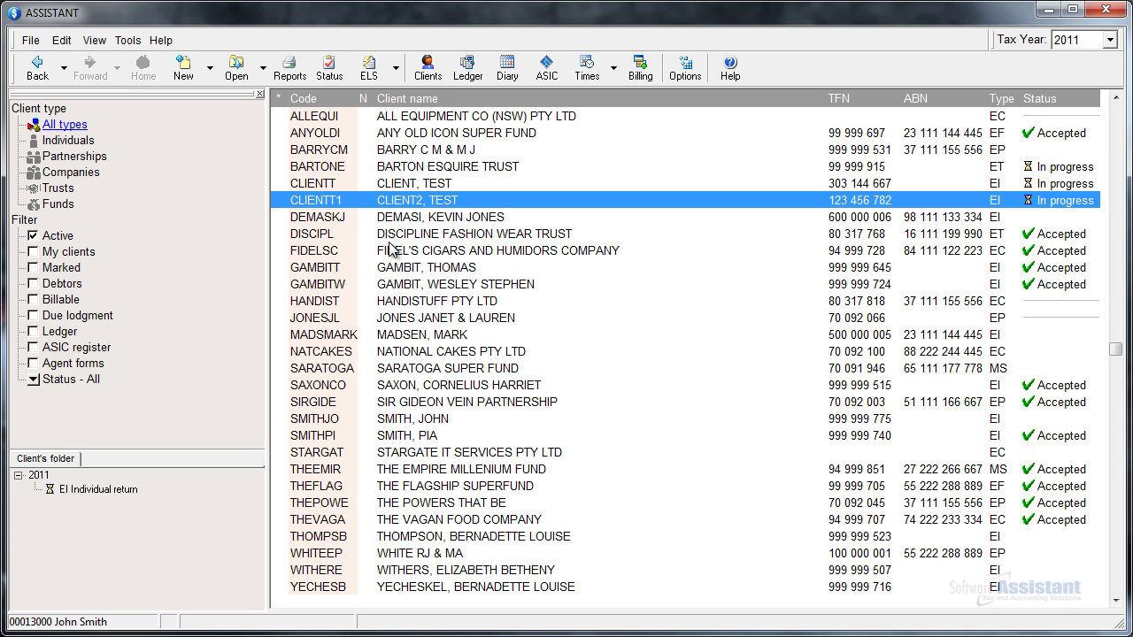
View the 2011 individual return of the client listed just below FIDEL'S CIGARS AND HUMIDORS COMPANY and return to the client list
left_click(399, 269)
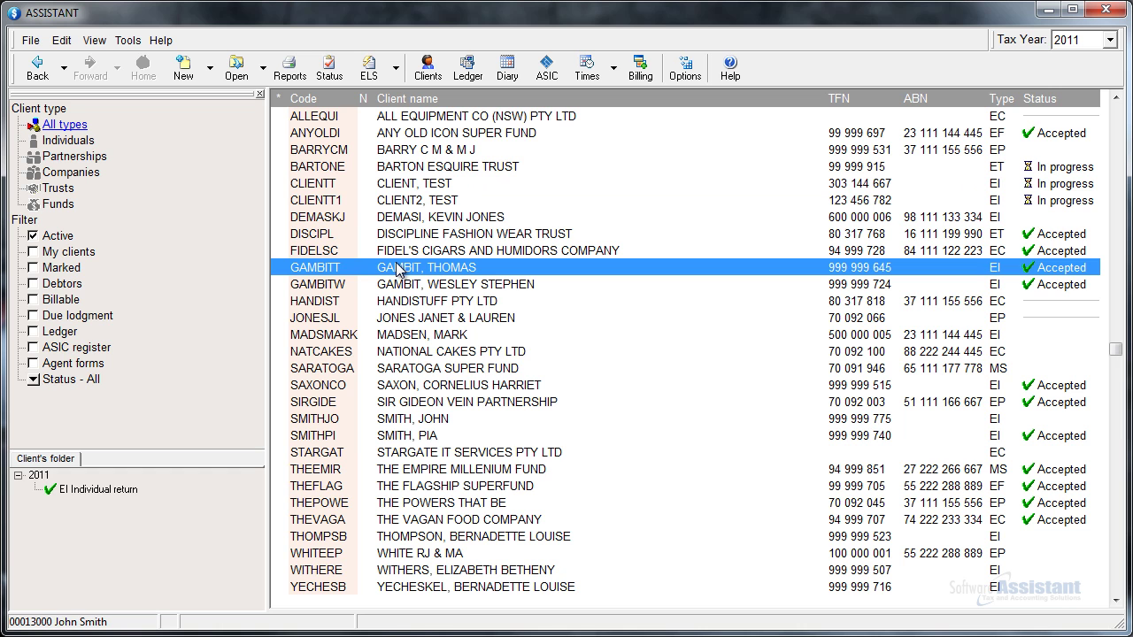
left_click(92, 490)
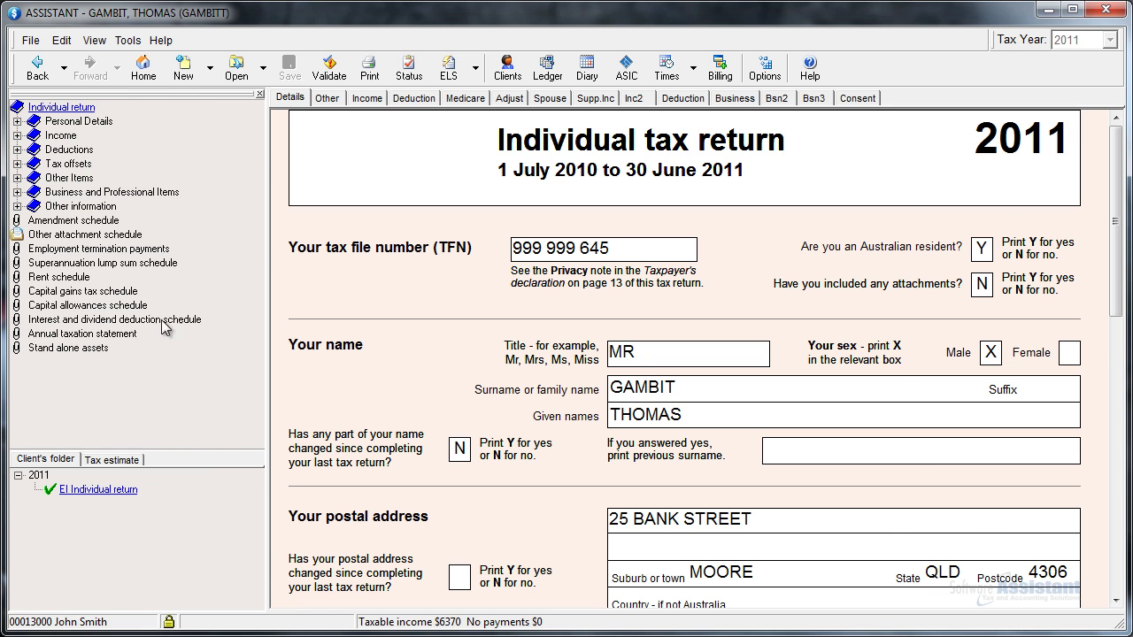
left_click(144, 69)
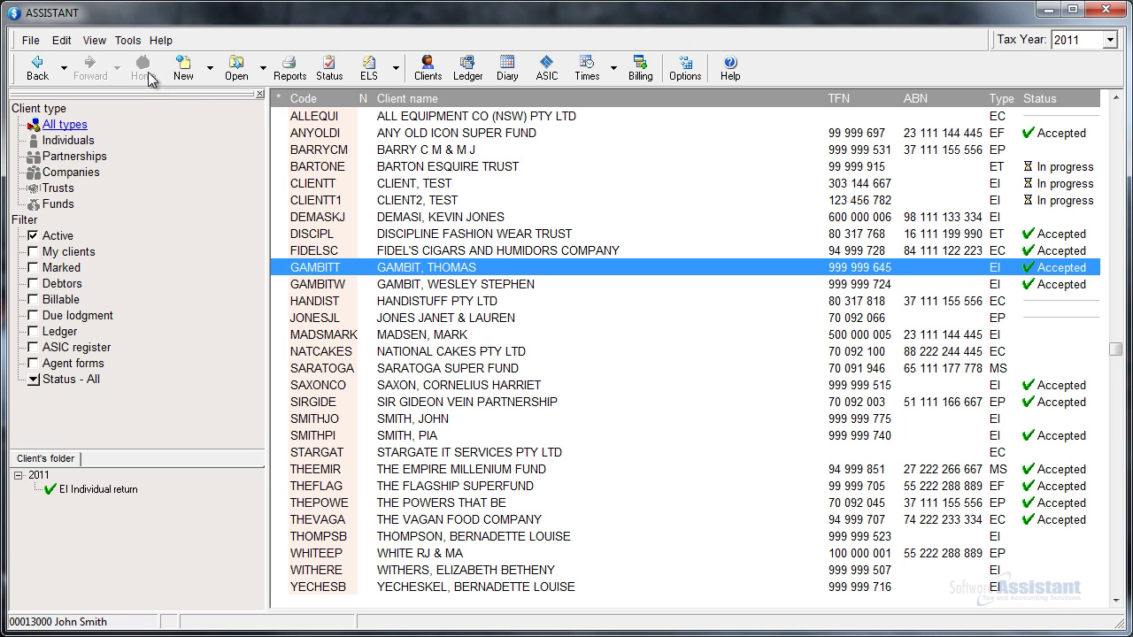
Check the 2010 folder of the client listed just below SIR GIDEON VEIN PARTNERSHIP and open that client's 2011 individual return
left_click(390, 423)
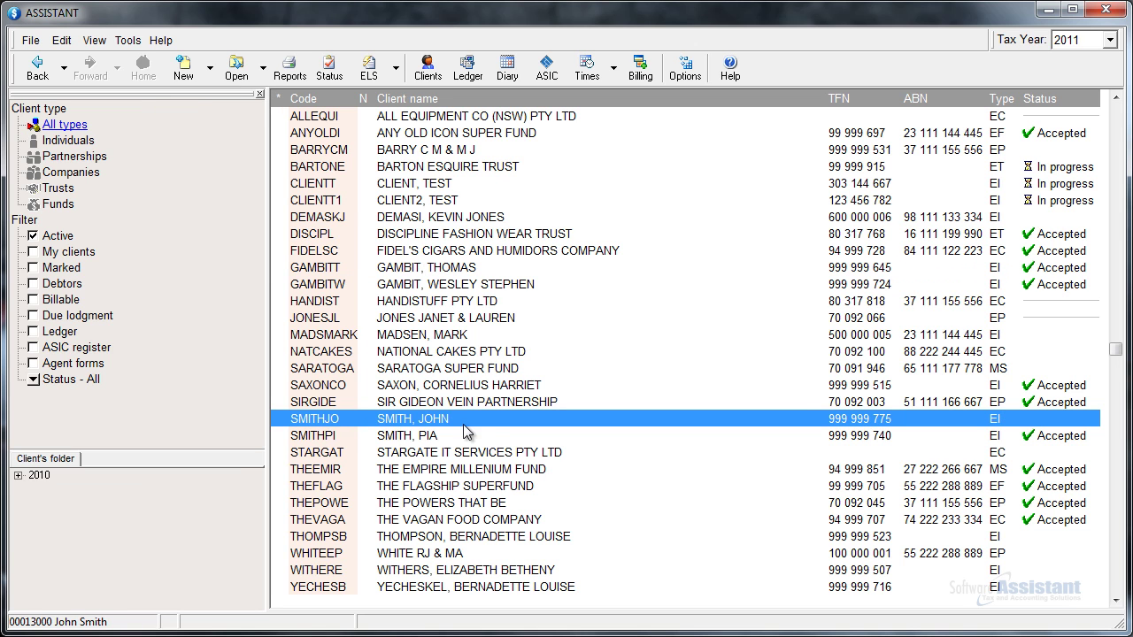
left_click(16, 477)
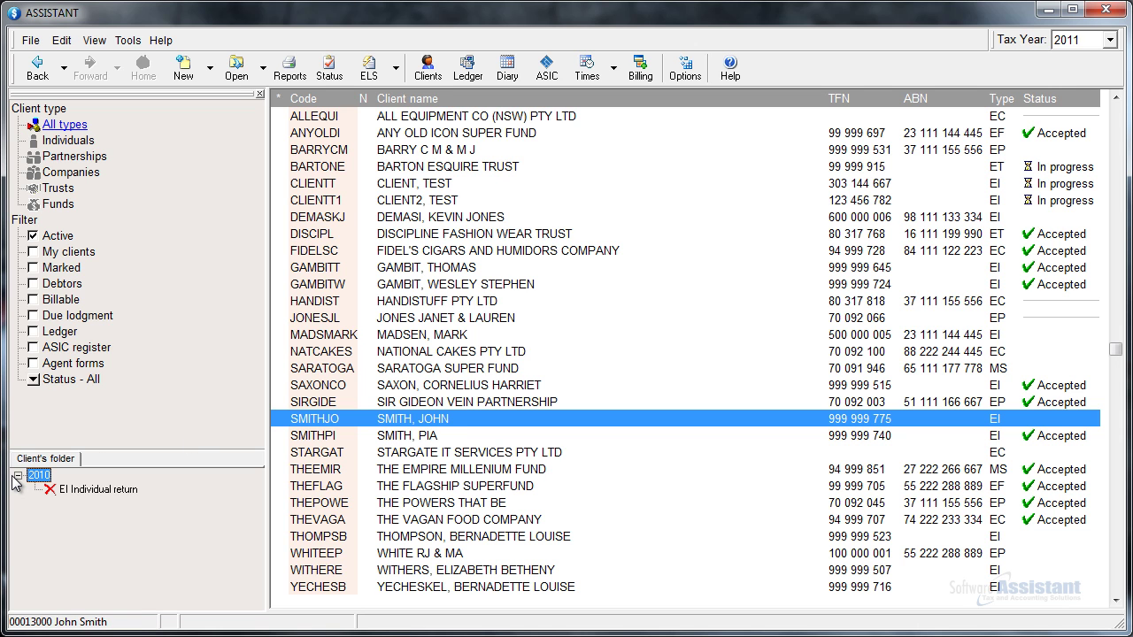
left_click(16, 476)
left_click(430, 420)
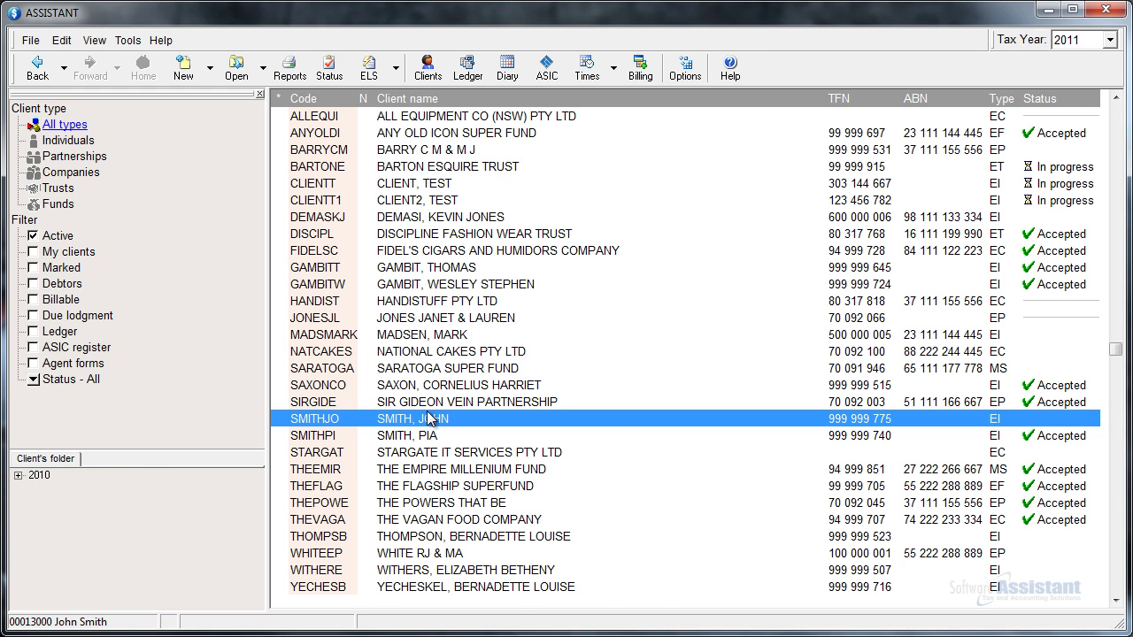
double_click(430, 420)
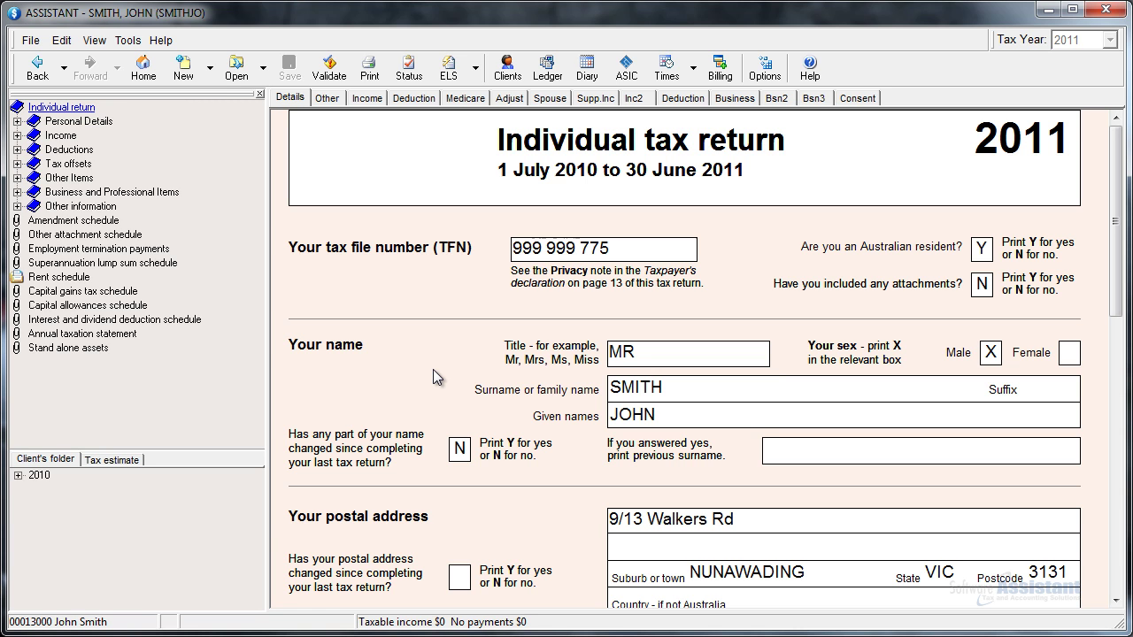
View the employers in the Salary or wages worksheet of the return's income section, and close the worksheet
left_click(367, 99)
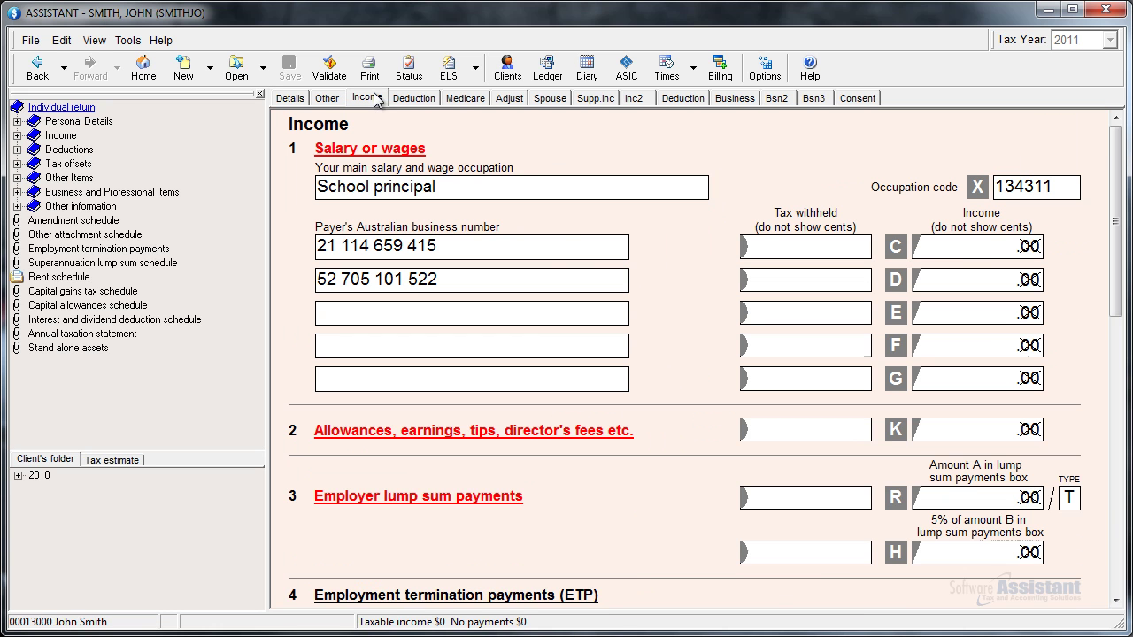
left_click(370, 148)
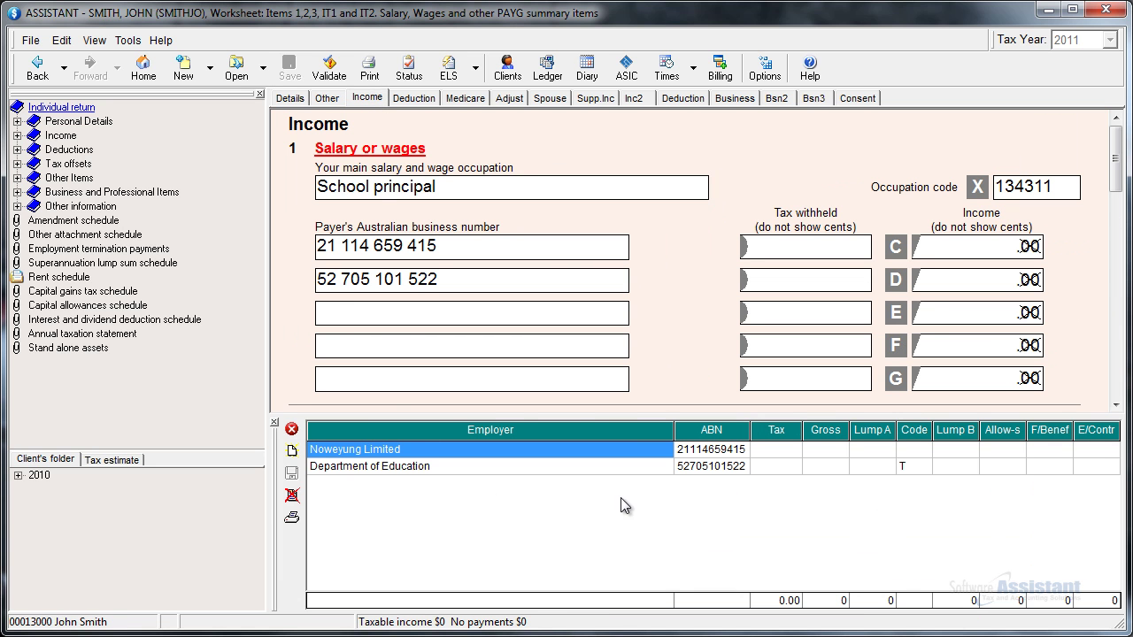
left_click(292, 430)
View the worksheets for item 10 Gross interest and item 11 Dividends, closing each one
left_click(400, 100)
left_click(400, 149)
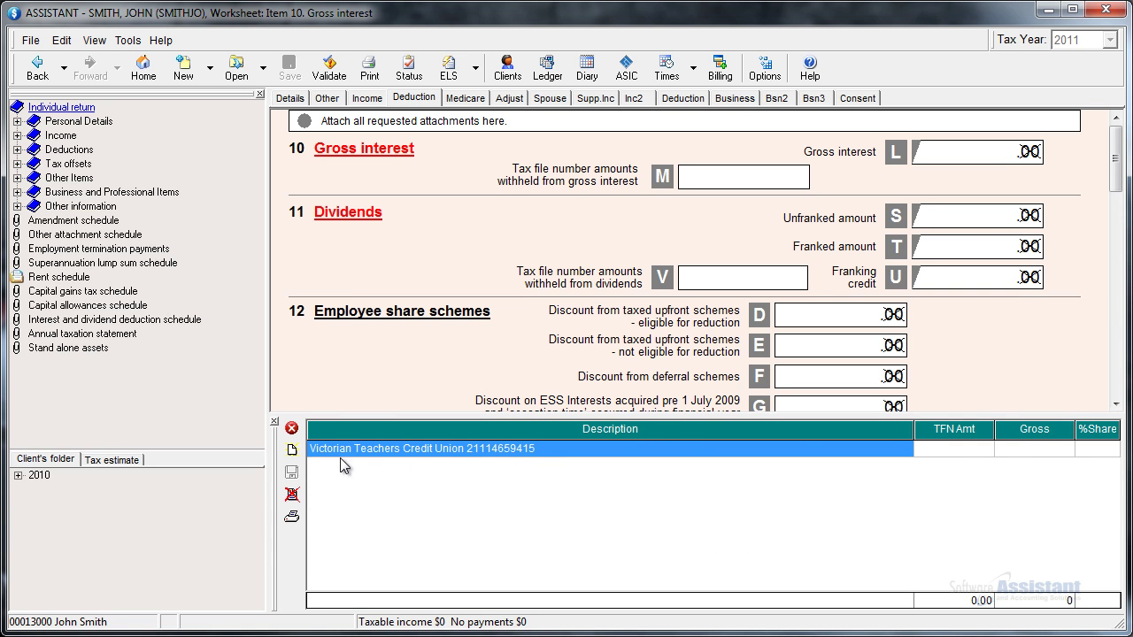
left_click(292, 429)
left_click(343, 215)
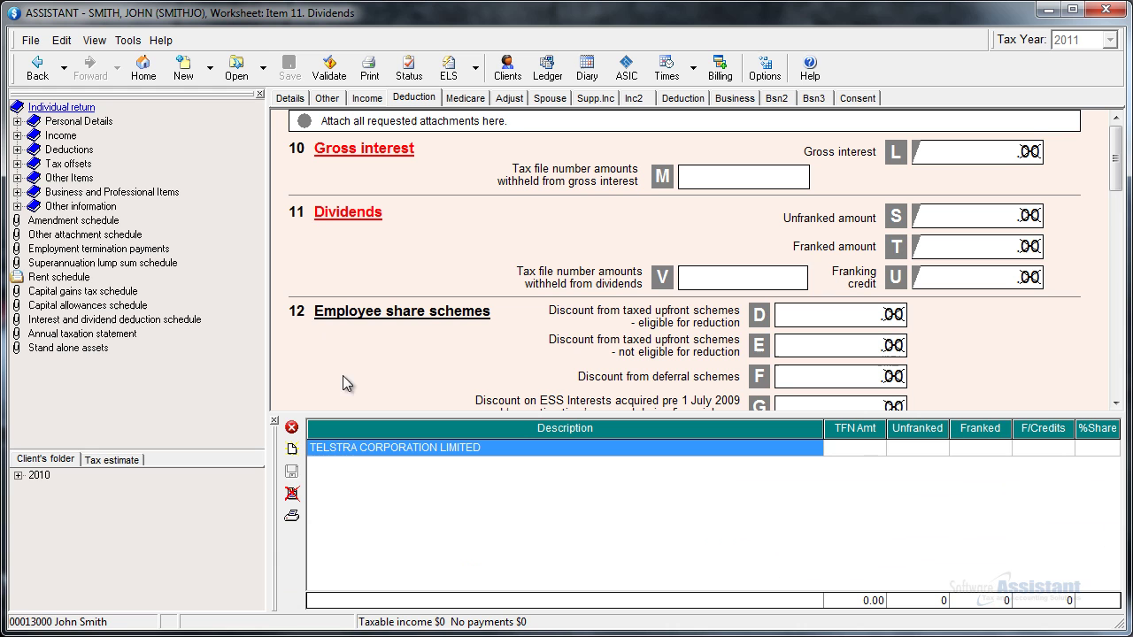
left_click(292, 428)
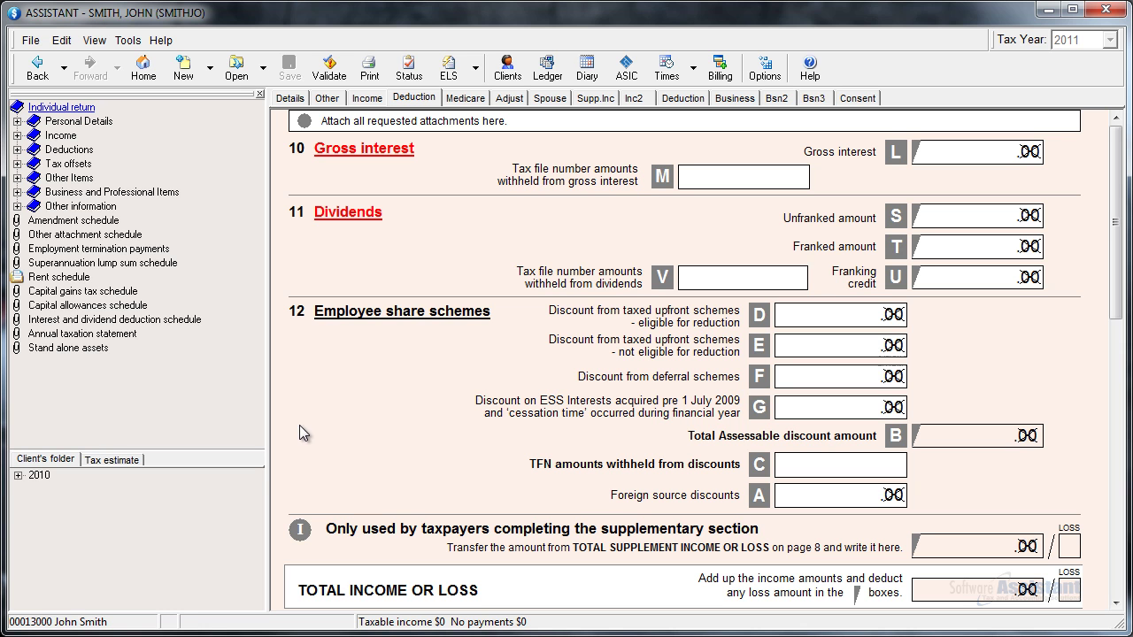
Open the rent schedule, review both rental property entries and exit the schedule
left_click(78, 278)
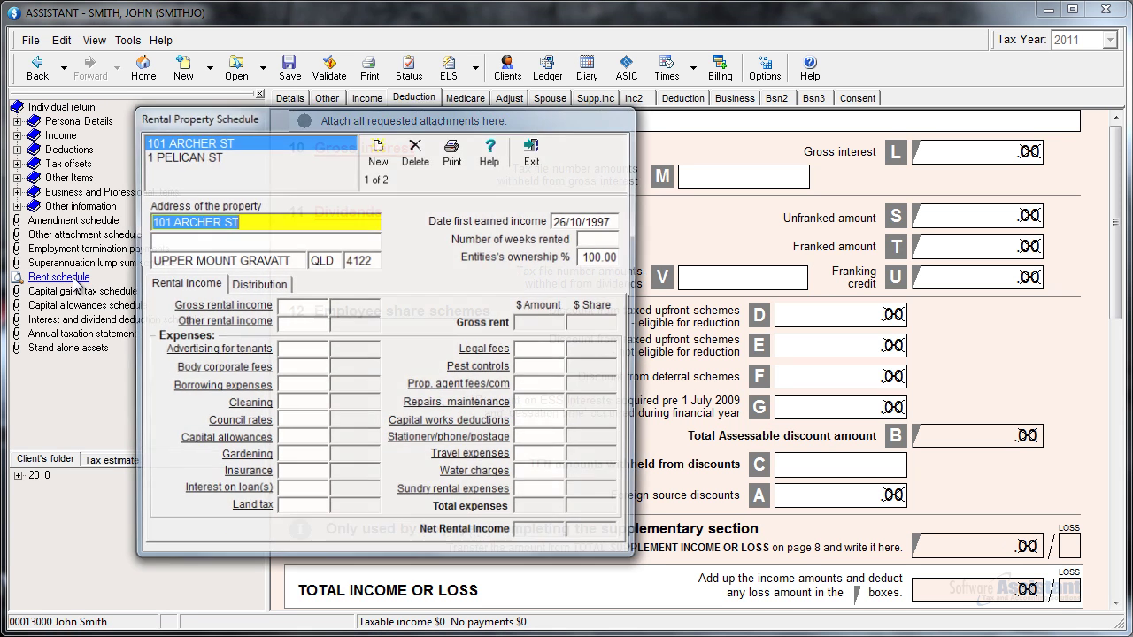
left_click(230, 156)
left_click(229, 143)
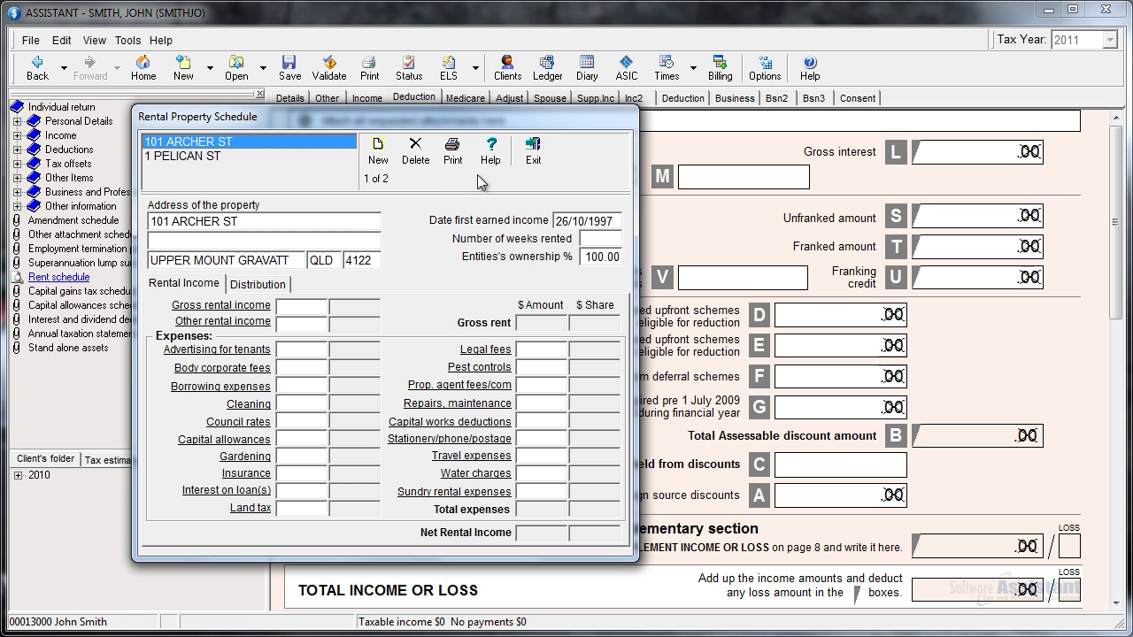
left_click(530, 159)
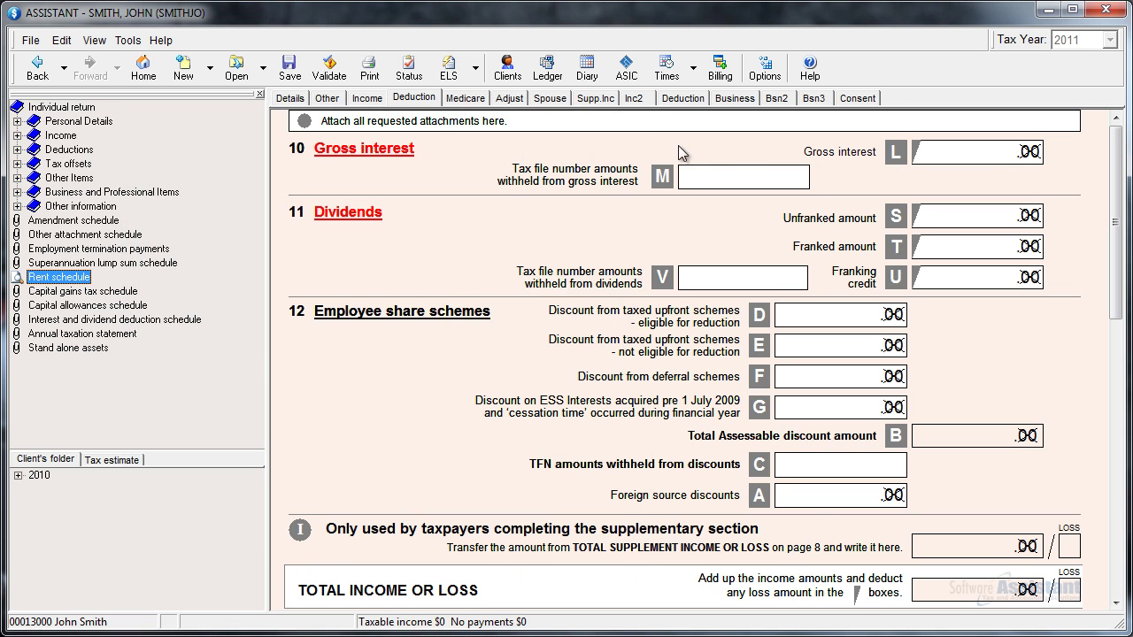
Look through the return's Consent, Details, Other, Income and Deduction pages, including the agent's declaration and the work-related deductions
left_click(859, 99)
left_click(1119, 592)
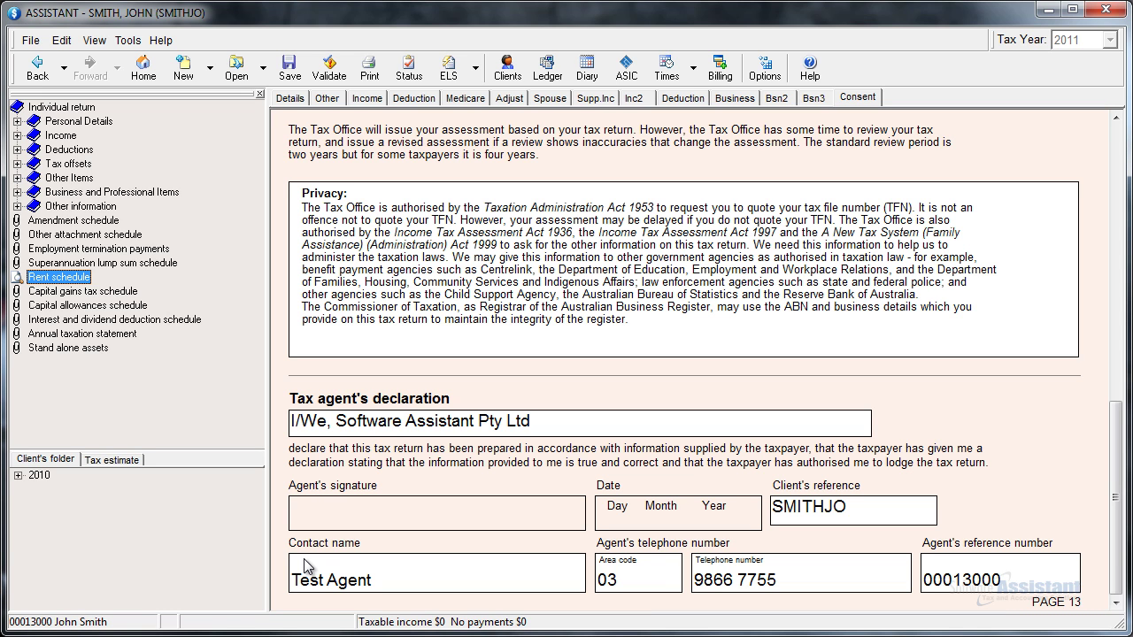
left_click(295, 99)
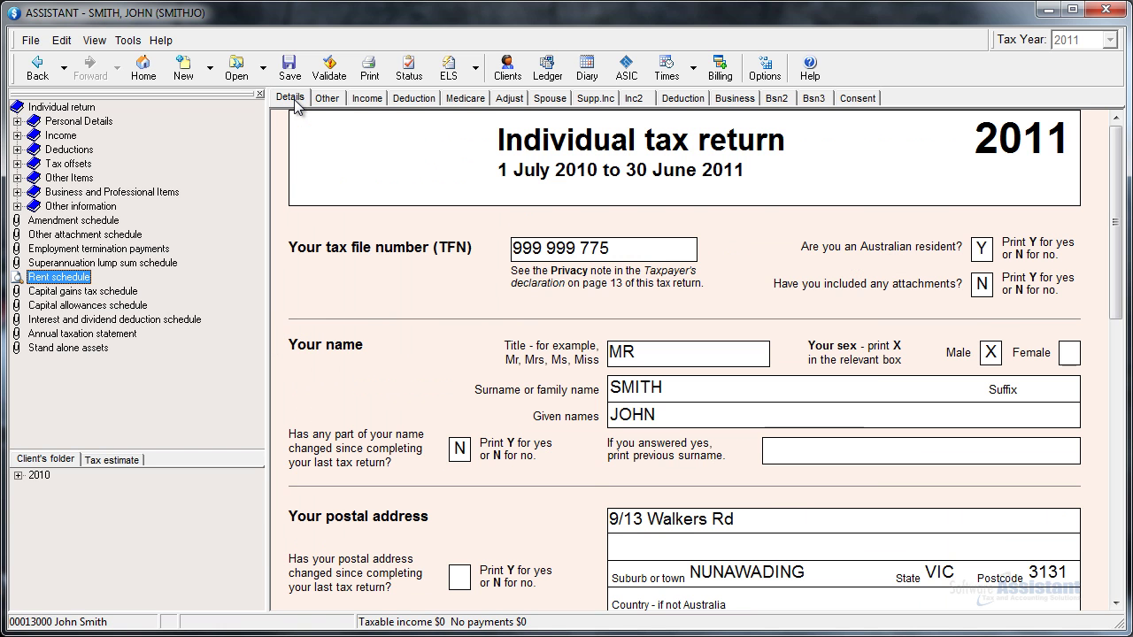
left_click(326, 100)
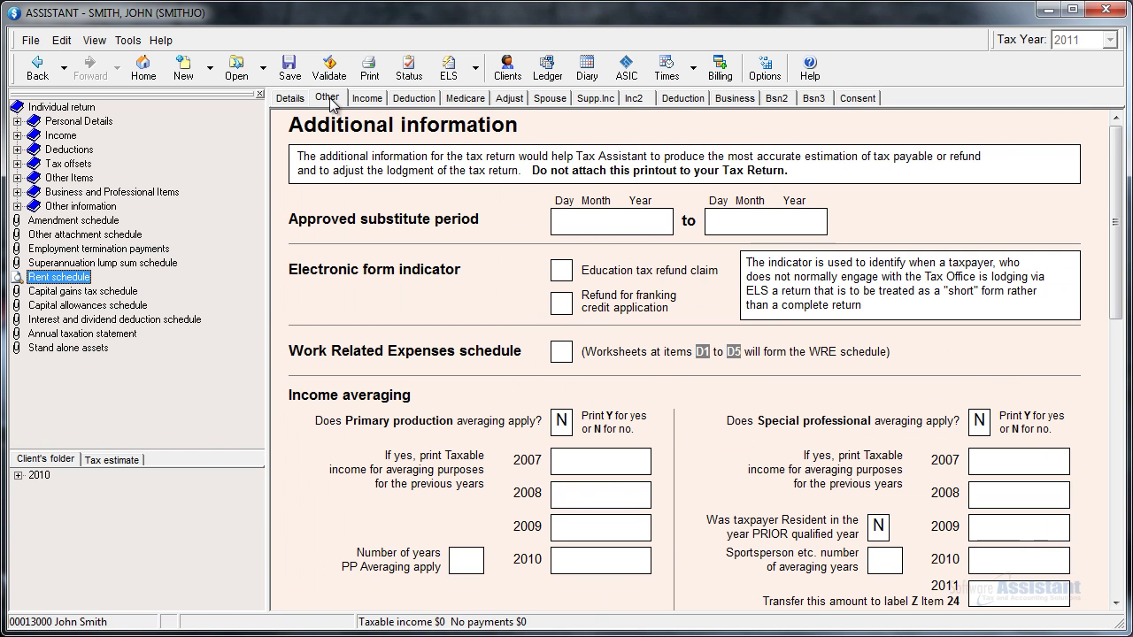
left_click(357, 100)
left_click(407, 99)
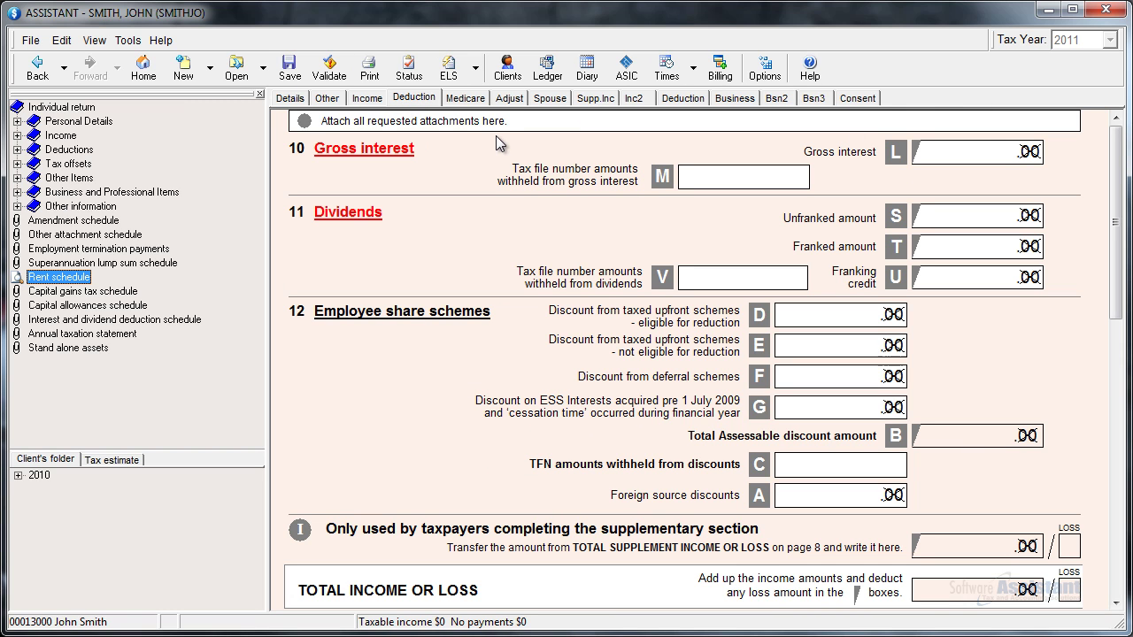
scroll(726, 204, "down", 6)
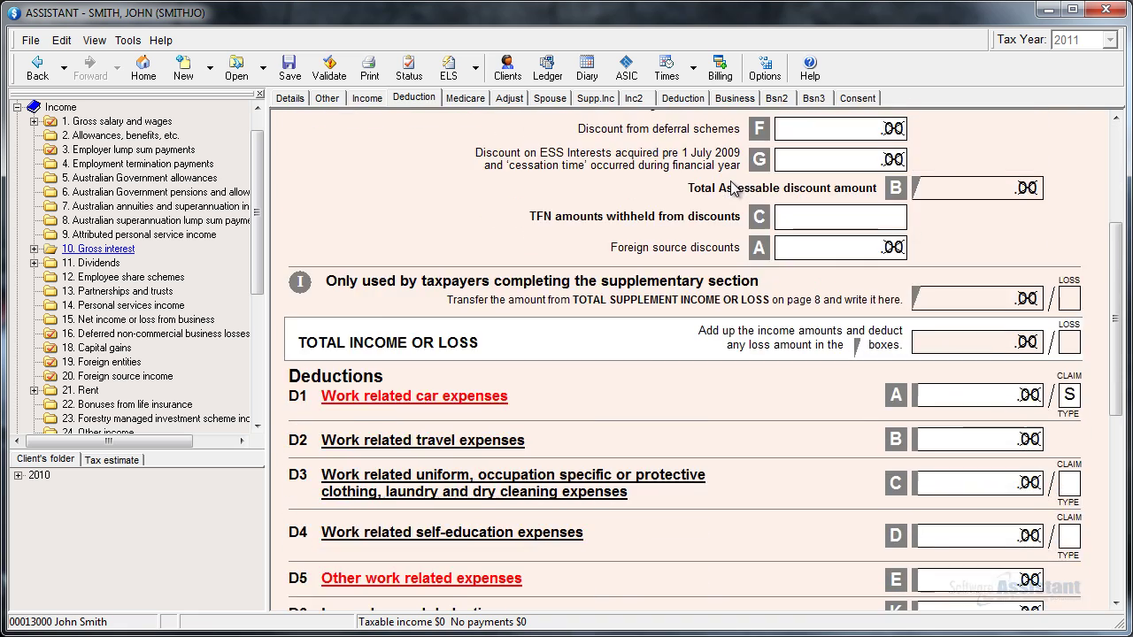
scroll(731, 180, "up", 6)
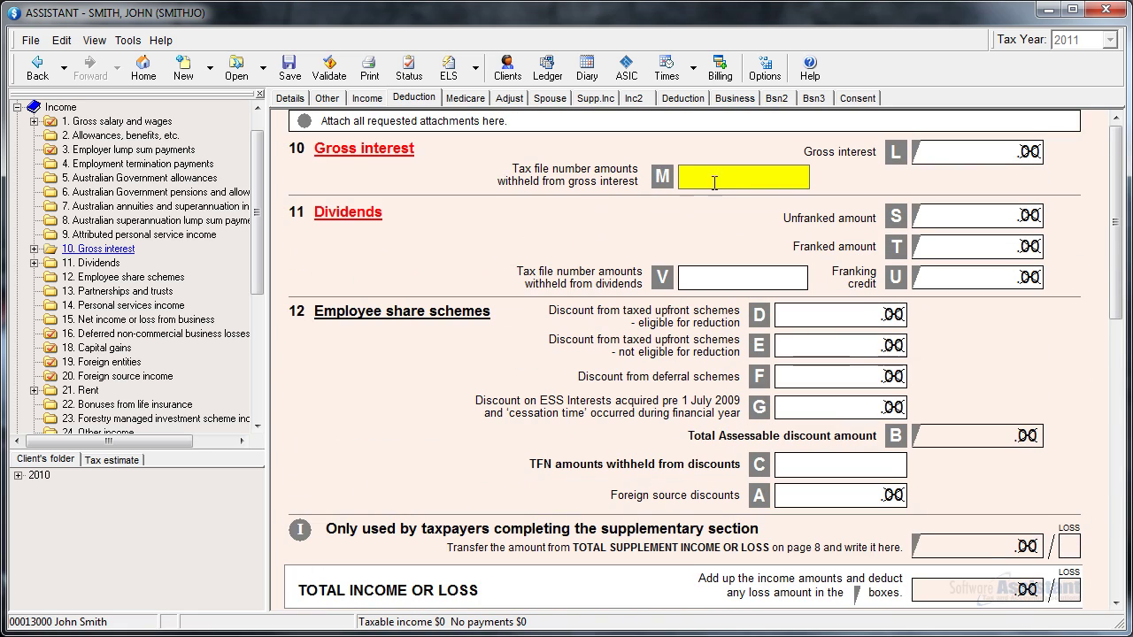
Go to income items 8, 7 and 5 from the return's outline, and to the tax withheld field of item 7
left_click(97, 221)
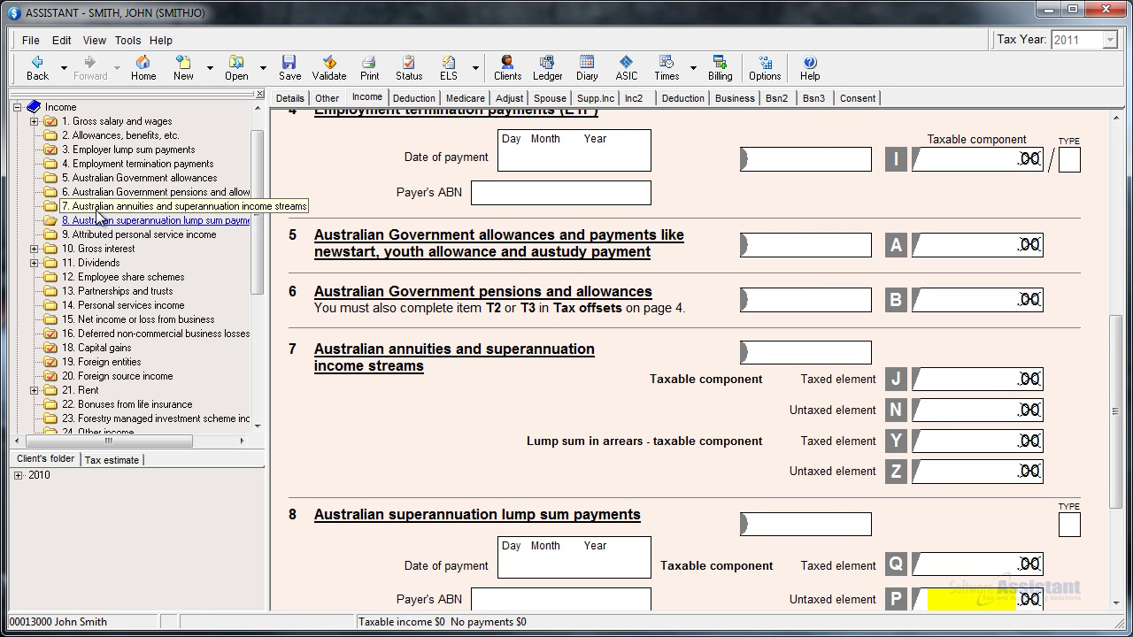
left_click(98, 209)
left_click(105, 179)
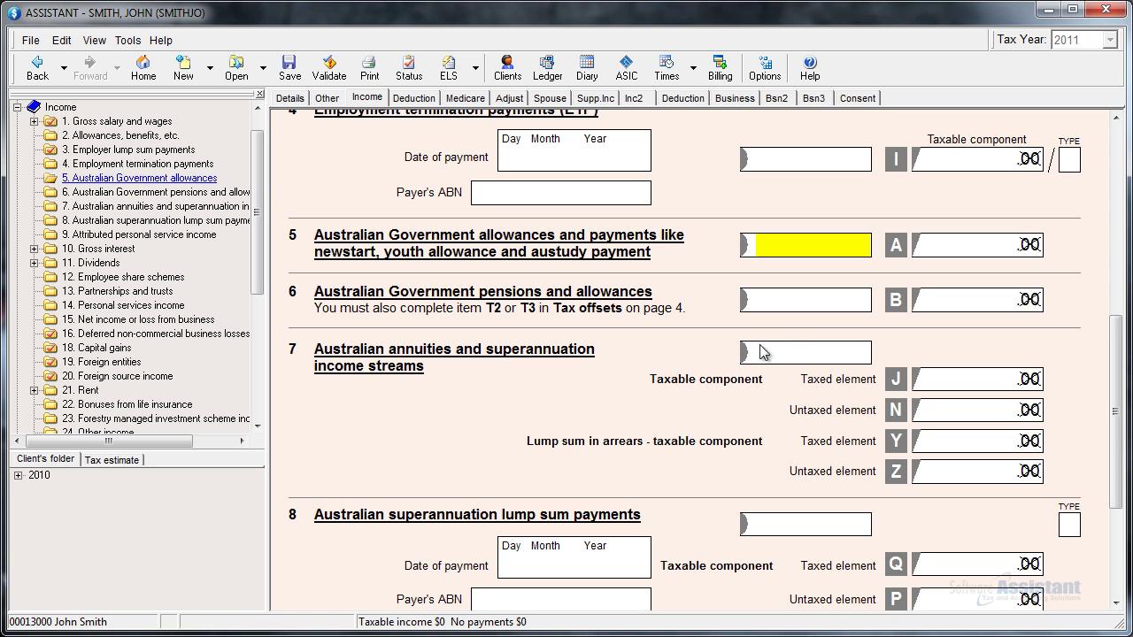
left_click(801, 353)
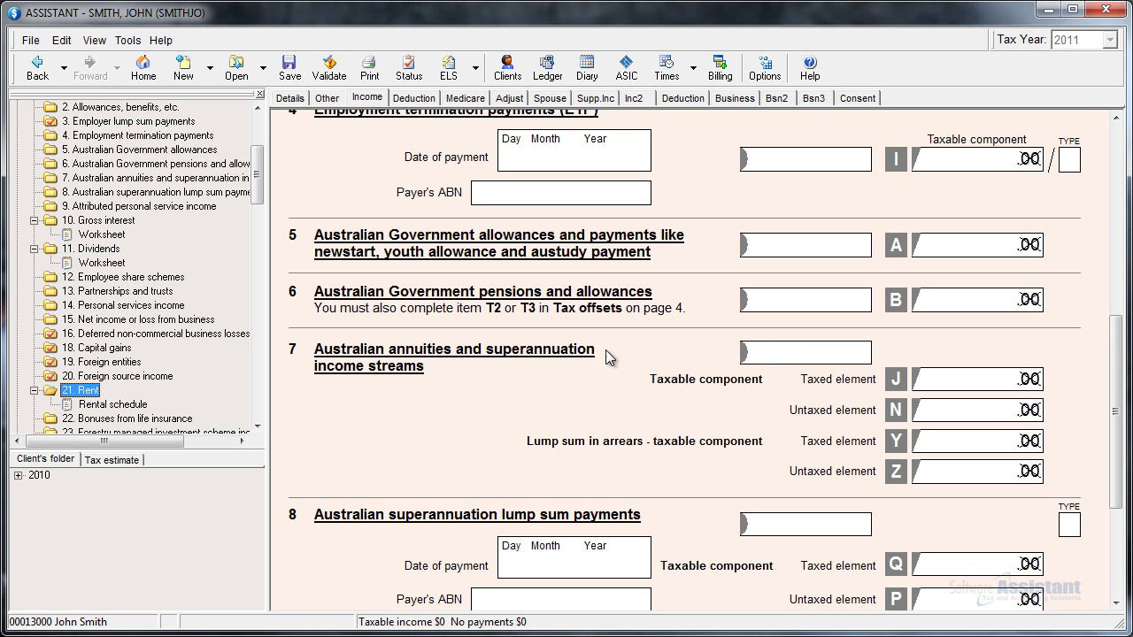
Go to income items 18 Capital gains, 19 Foreign entities, 20 Foreign source income and 16 Deferred non-commercial business losses
left_click(89, 362)
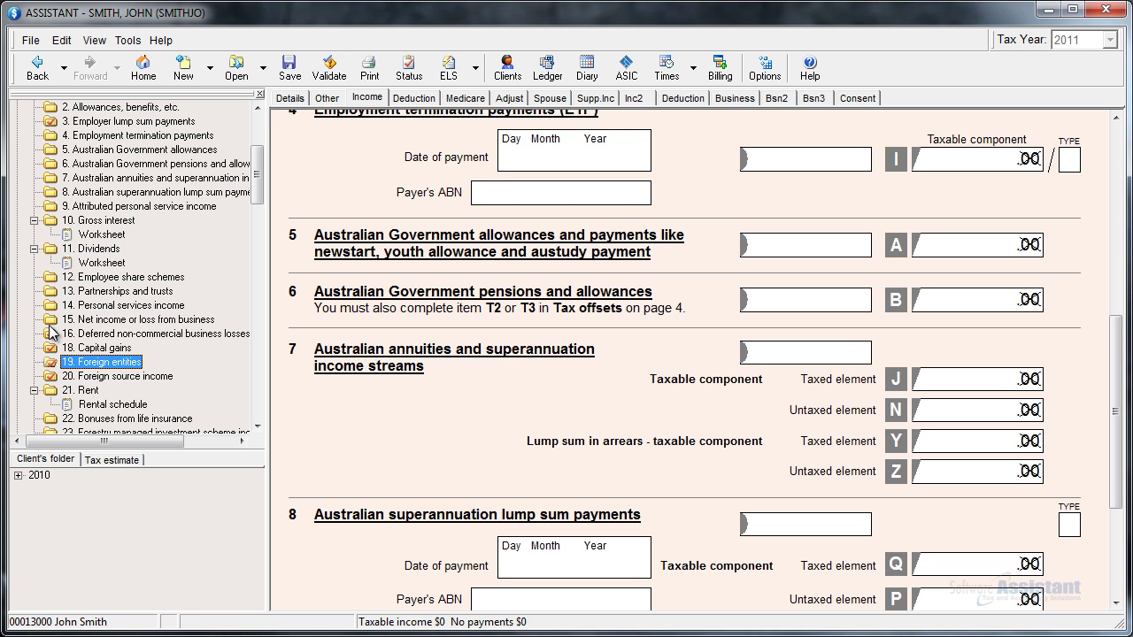
left_click(106, 350)
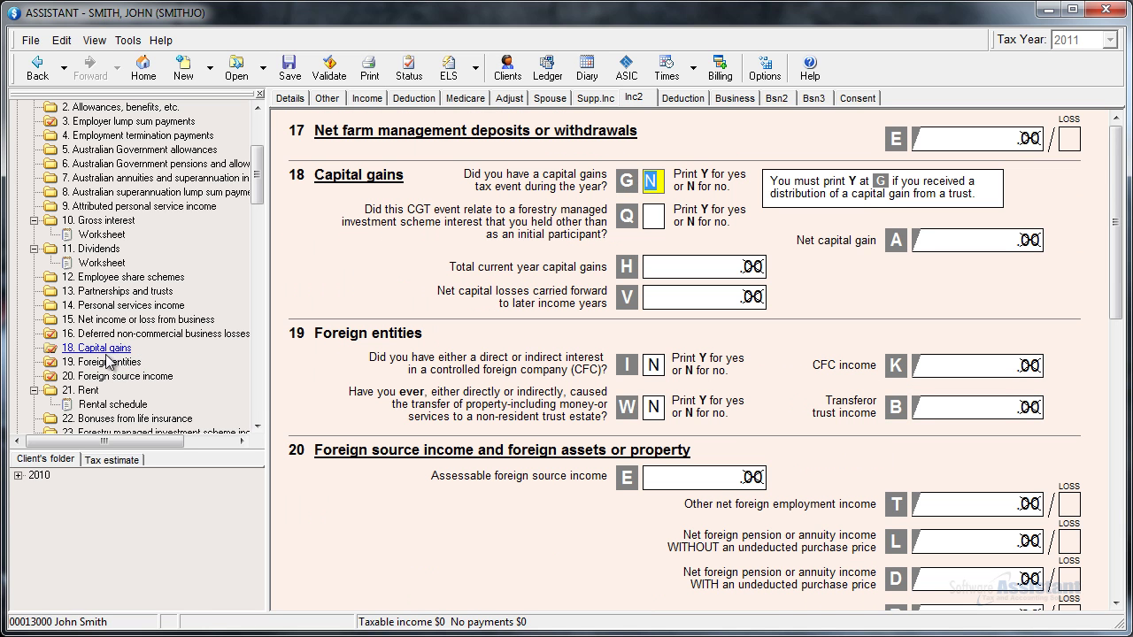
left_click(109, 363)
left_click(111, 378)
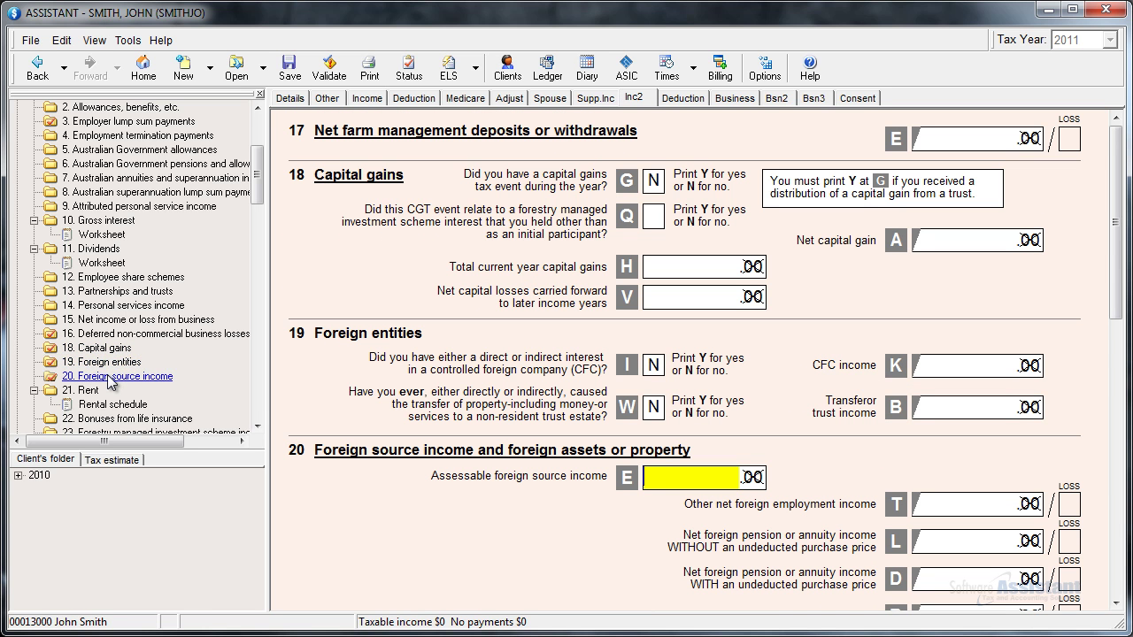
left_click(110, 335)
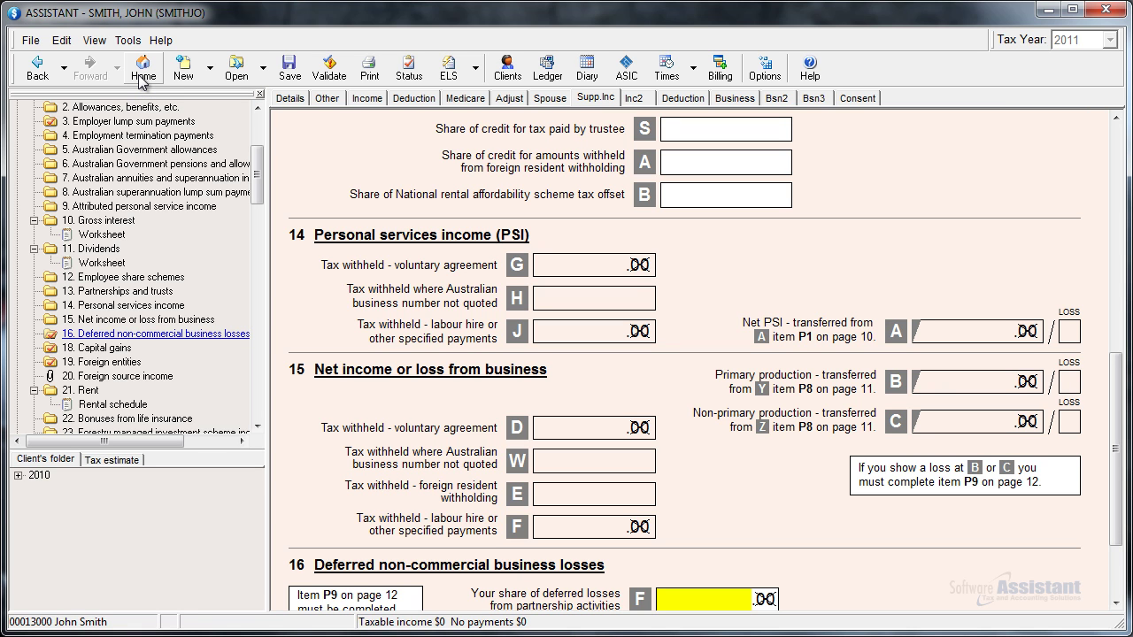
Record an Attributable PSI entry in the item 14 Personal services income worksheet with payer test, withheld 555 and gross 555; save and close it
left_click(400, 239)
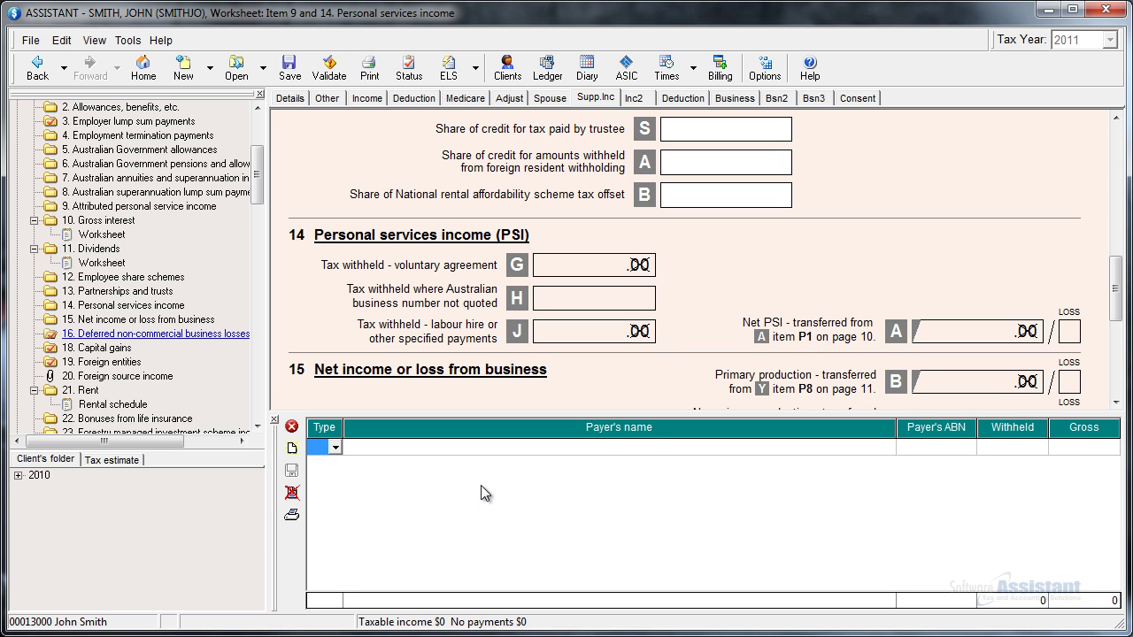
left_click(335, 448)
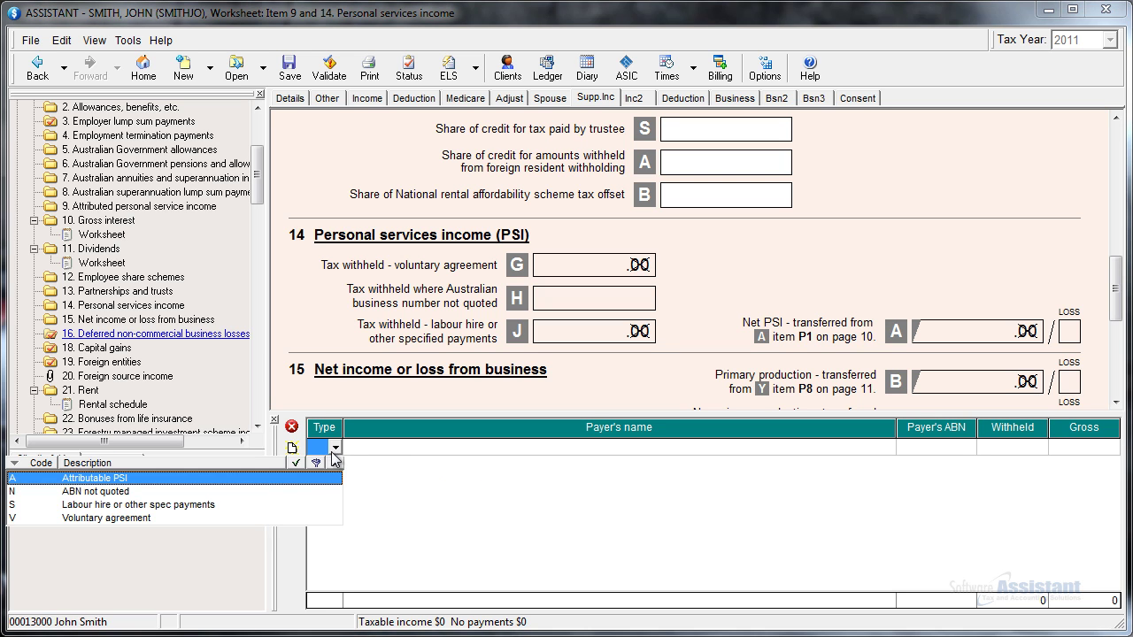
left_click(302, 483)
left_click(452, 448)
type("t")
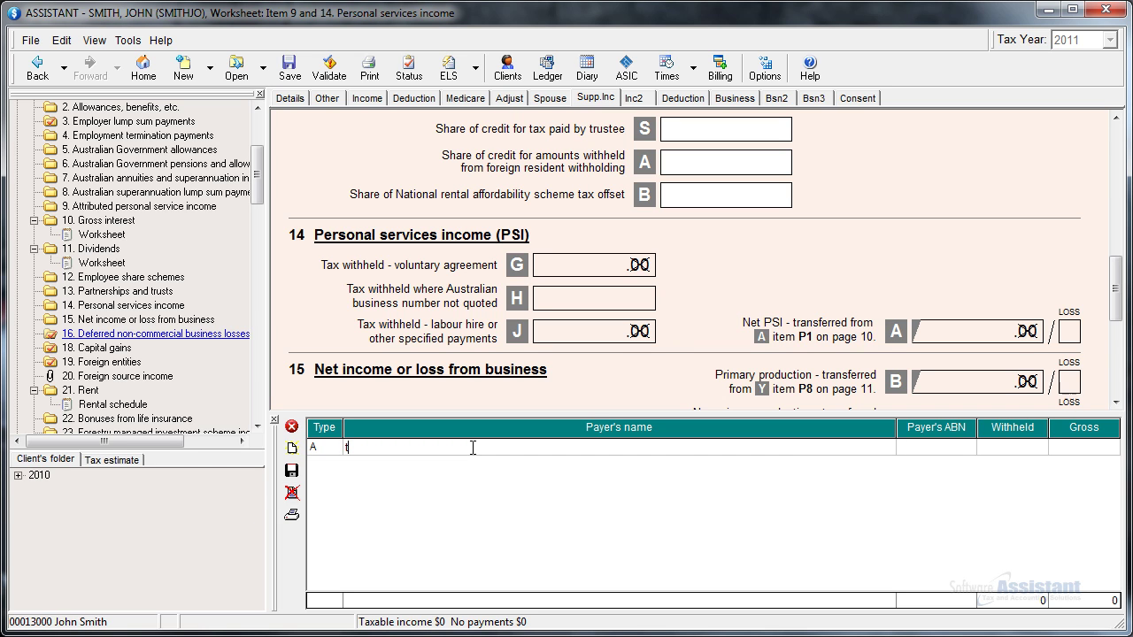
type("est")
left_click(1023, 454)
type("555")
key("Tab")
type("555")
left_click(291, 470)
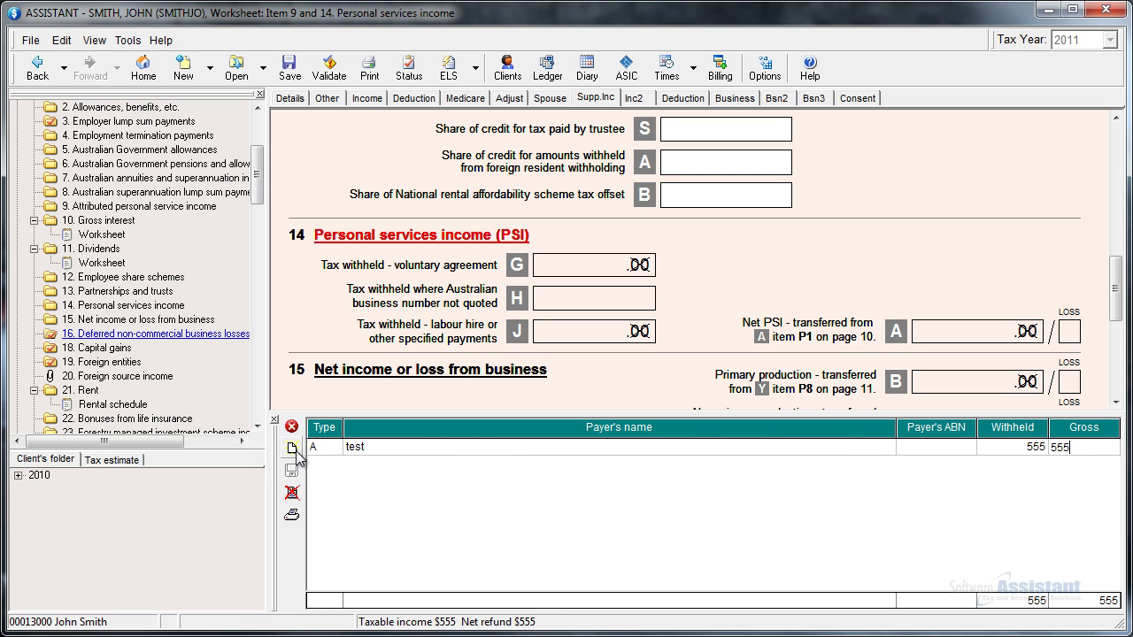
left_click(293, 427)
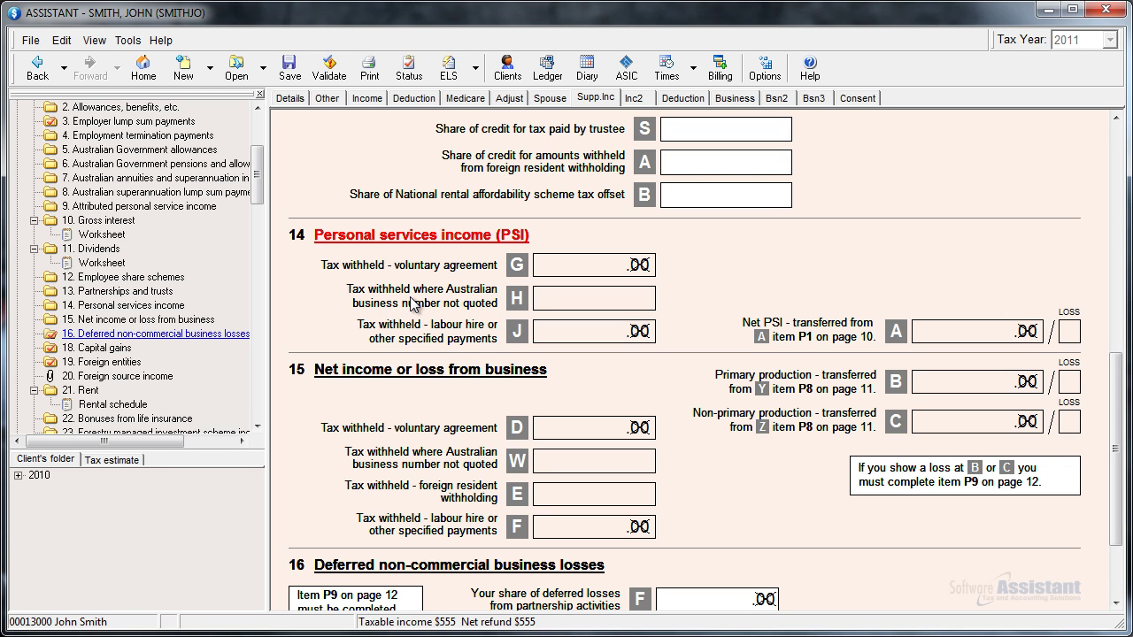
View item 9 Attributed personal services income, open its worksheet and check the available type codes without changing the entry
left_click(190, 193)
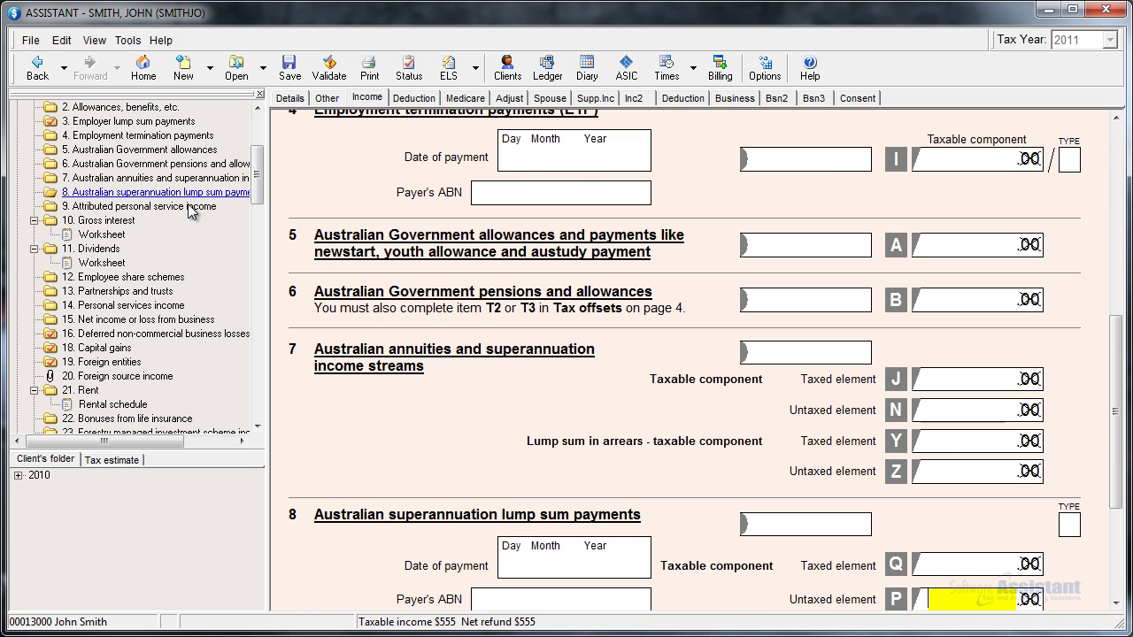
scroll(664, 418, "down", 5)
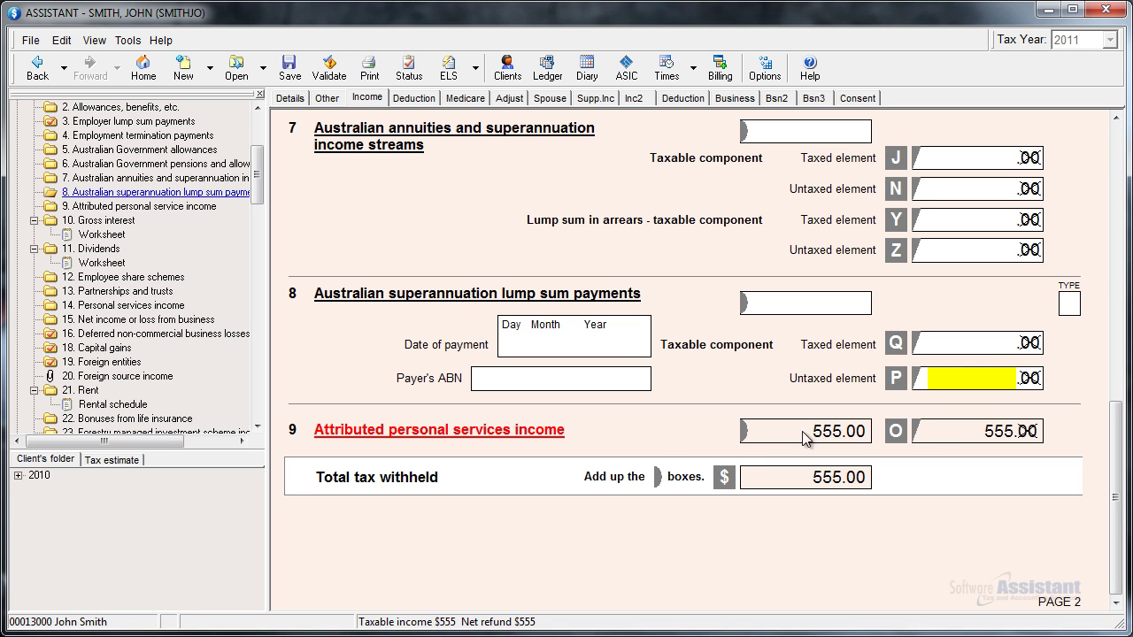
left_click(536, 436)
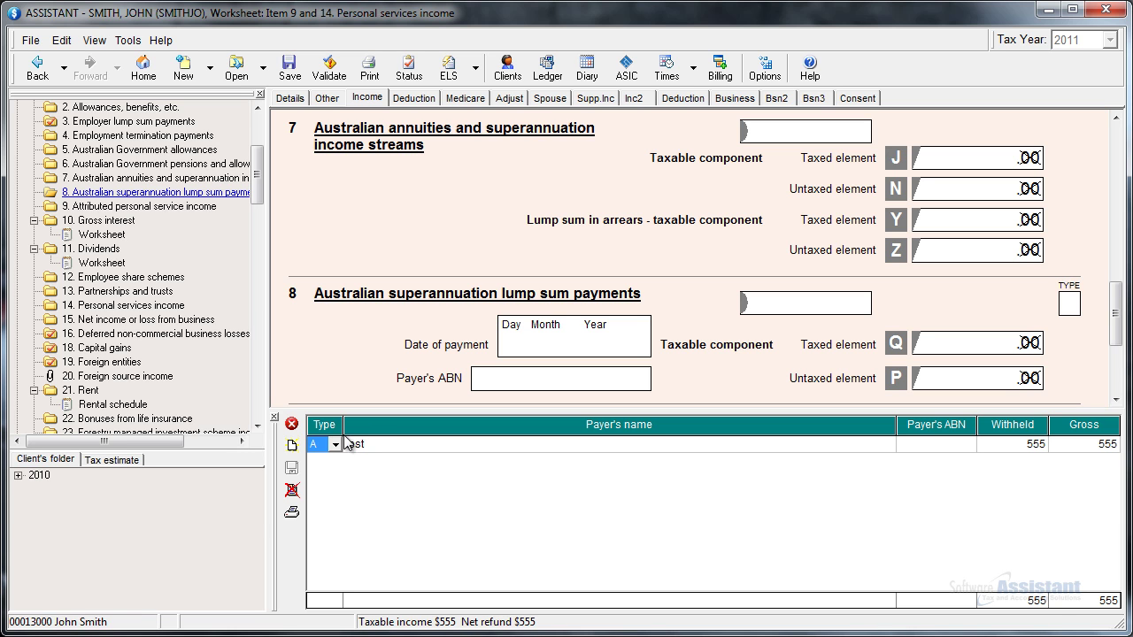
left_click(336, 446)
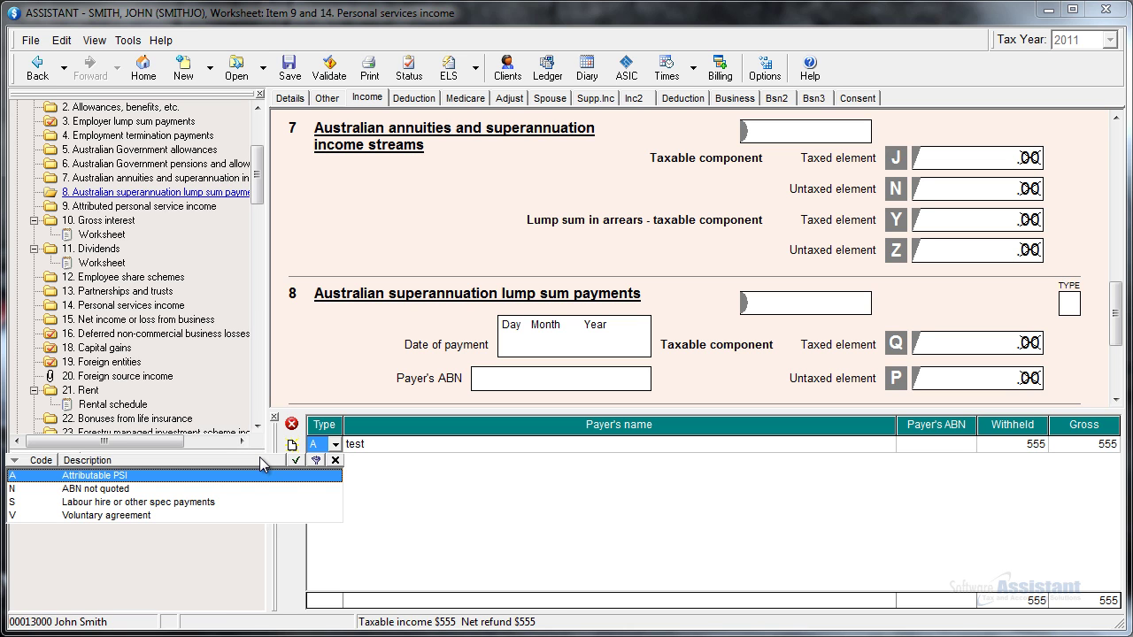
left_click(335, 461)
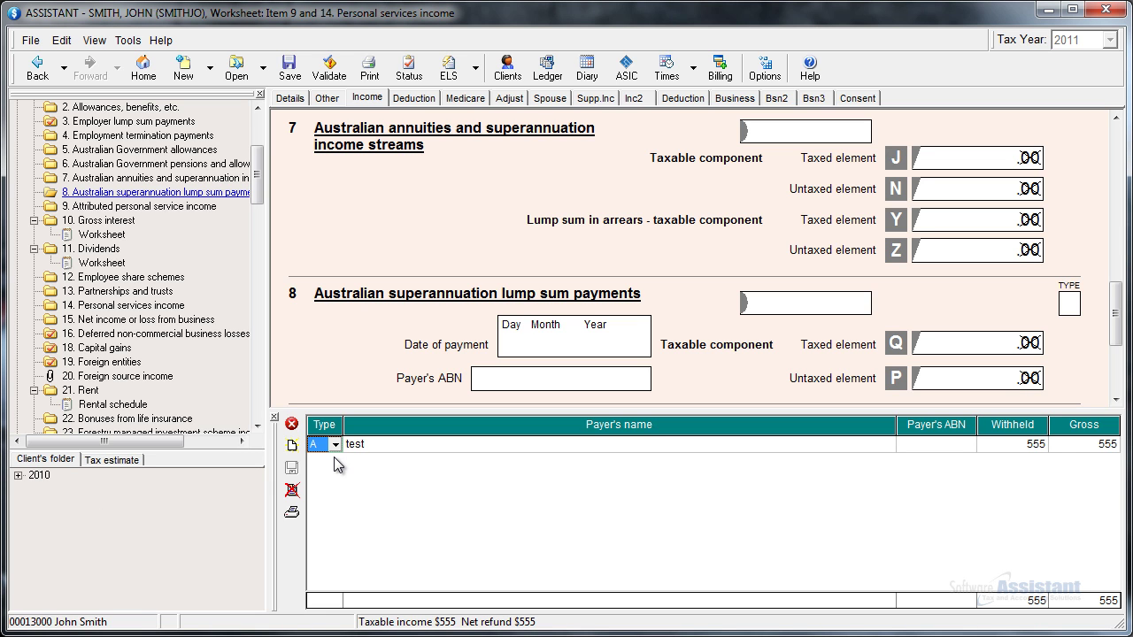
Open the context help for the worksheet's payer name, read through the Question 14 Personal services income instructions, and close them
left_click(400, 443)
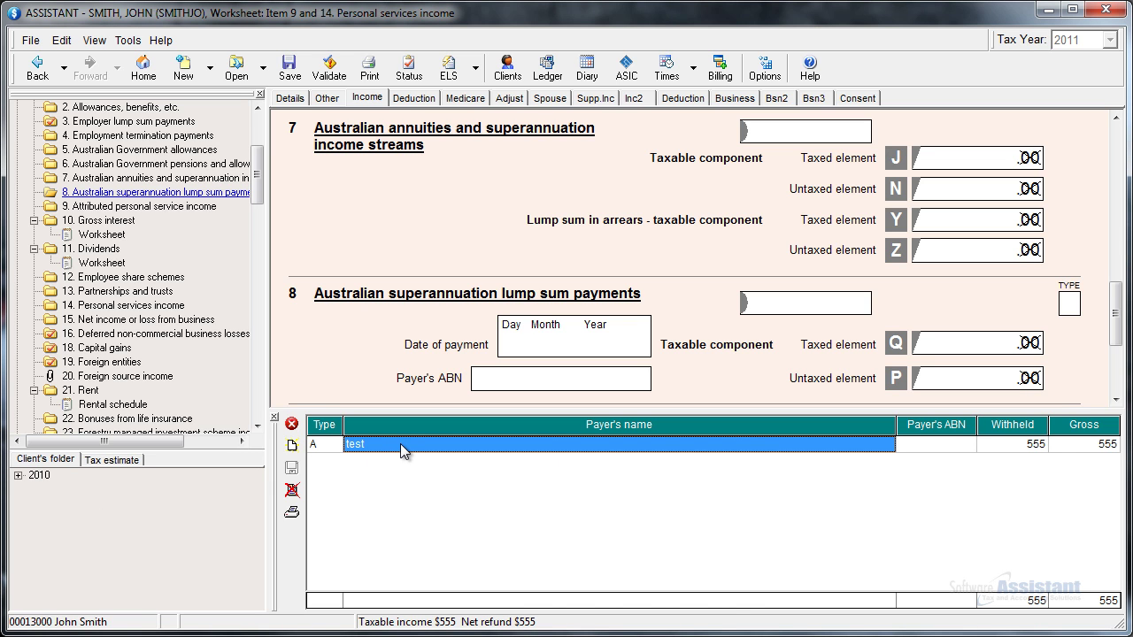
key("F1")
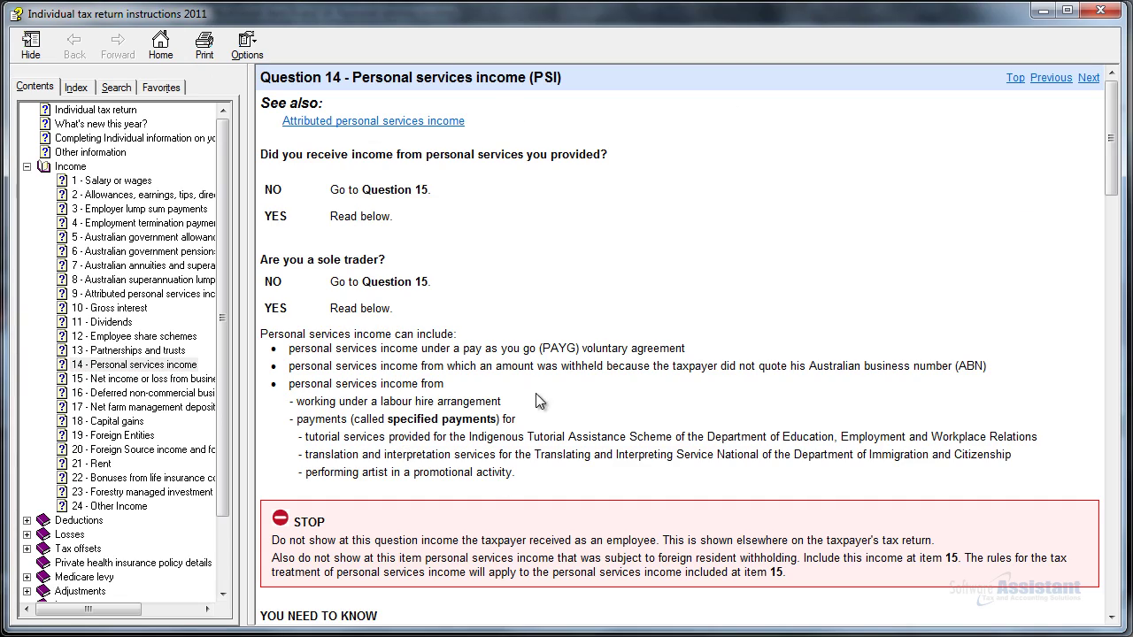
scroll(535, 392, "down", 10)
scroll(537, 395, "up", 10)
left_click(1101, 9)
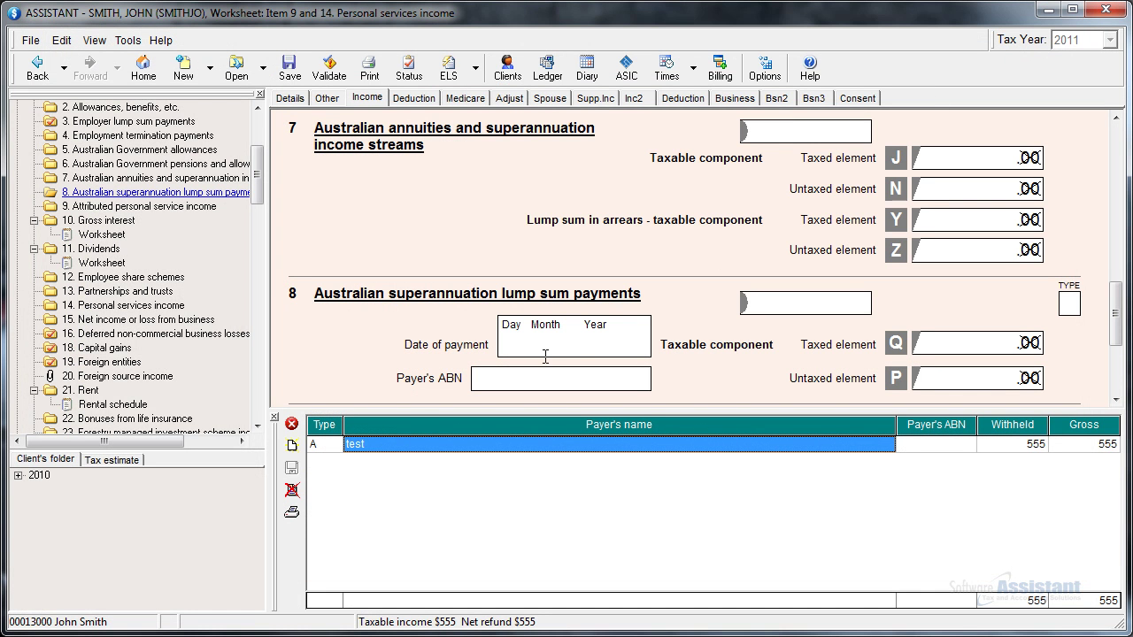
Display the tax estimate through to the net refund, go to item 4 and close the personal services income worksheet
left_click(124, 463)
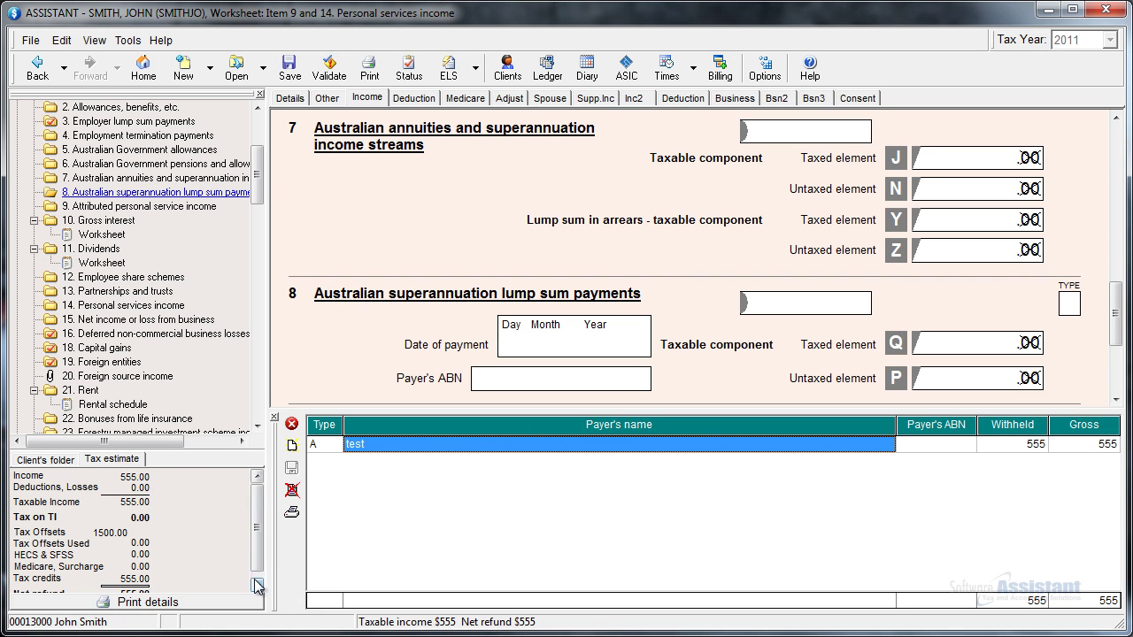
scroll(263, 575, "down", 1)
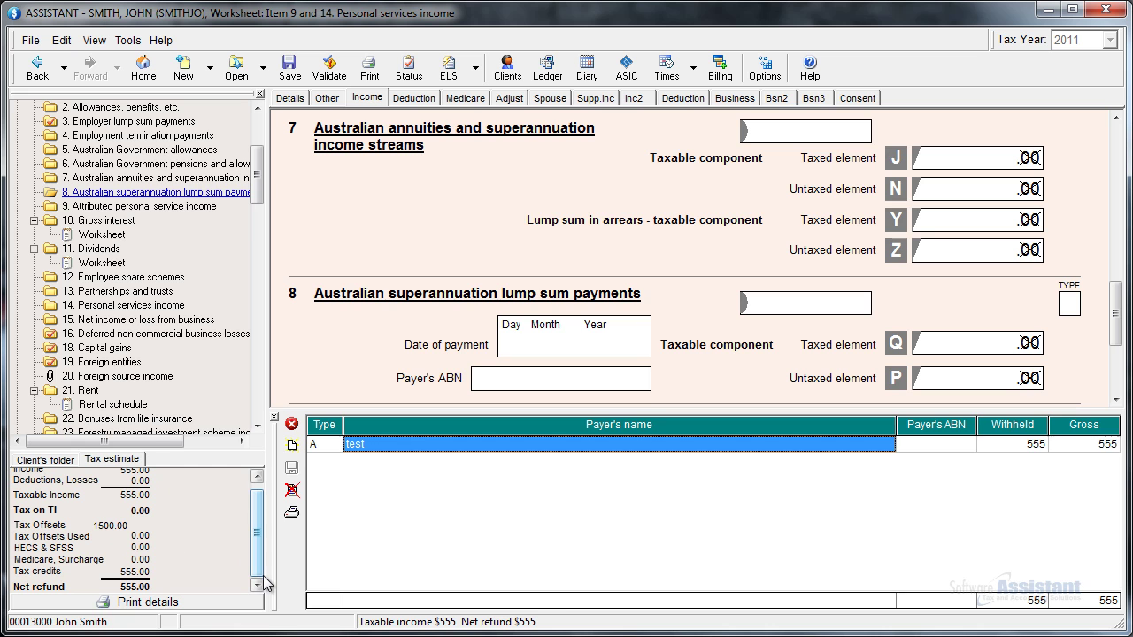
left_click(175, 137)
left_click(293, 424)
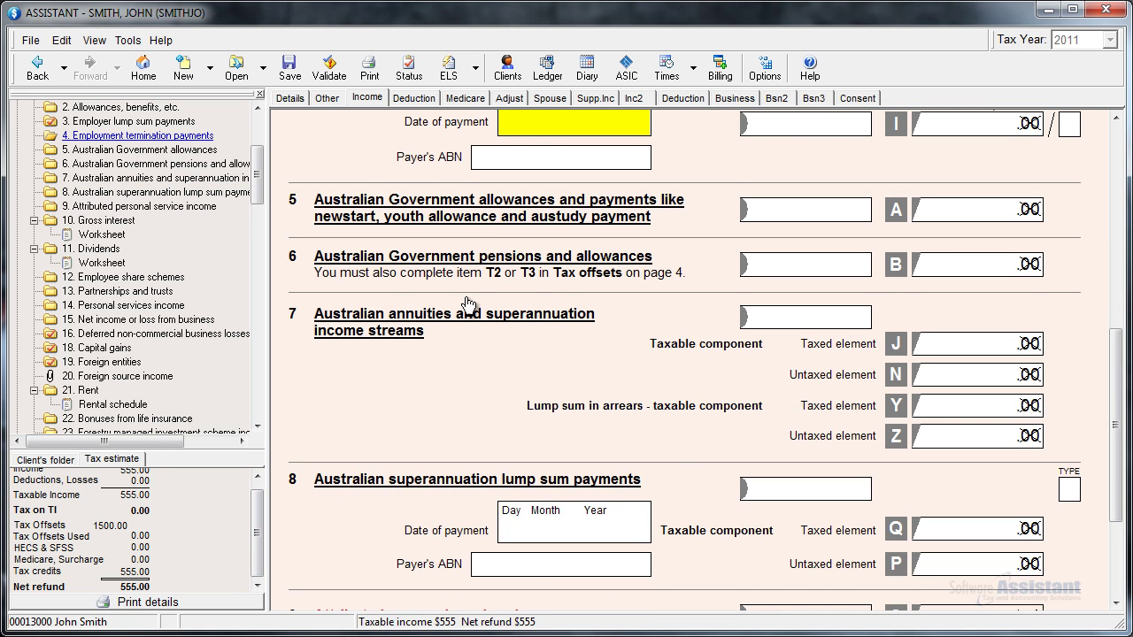
Fill in the item 4 employment termination payment with date 13/07/2011, taxable component 555 and type M, and save the return
scroll(521, 254, "up", 1)
key("Return")
key("Return")
type("555")
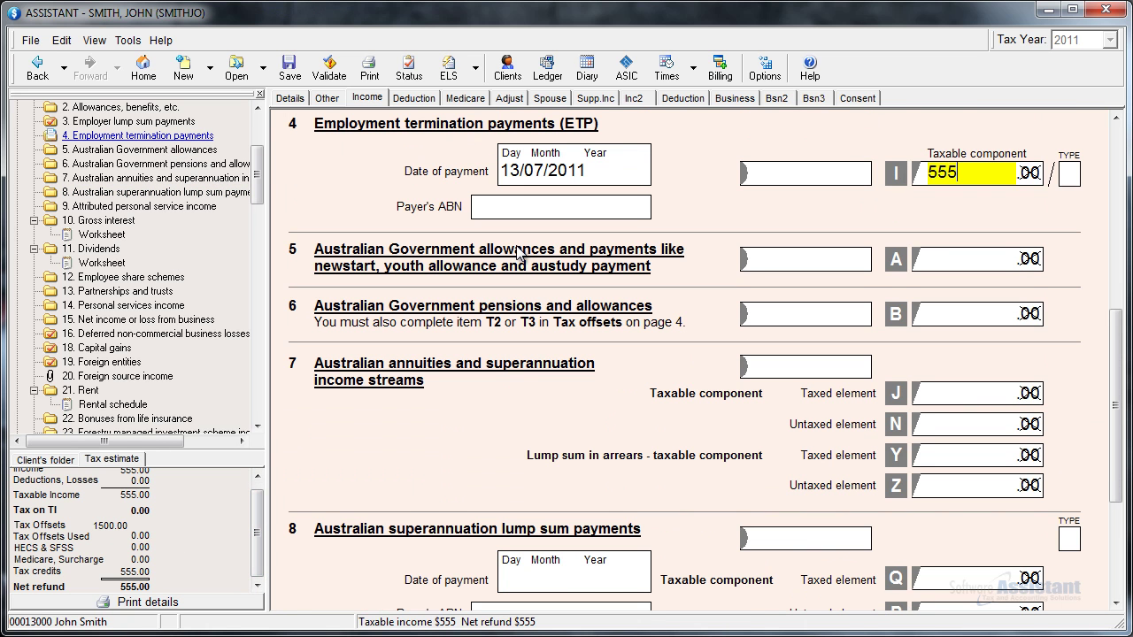
key("Return")
left_click(289, 69)
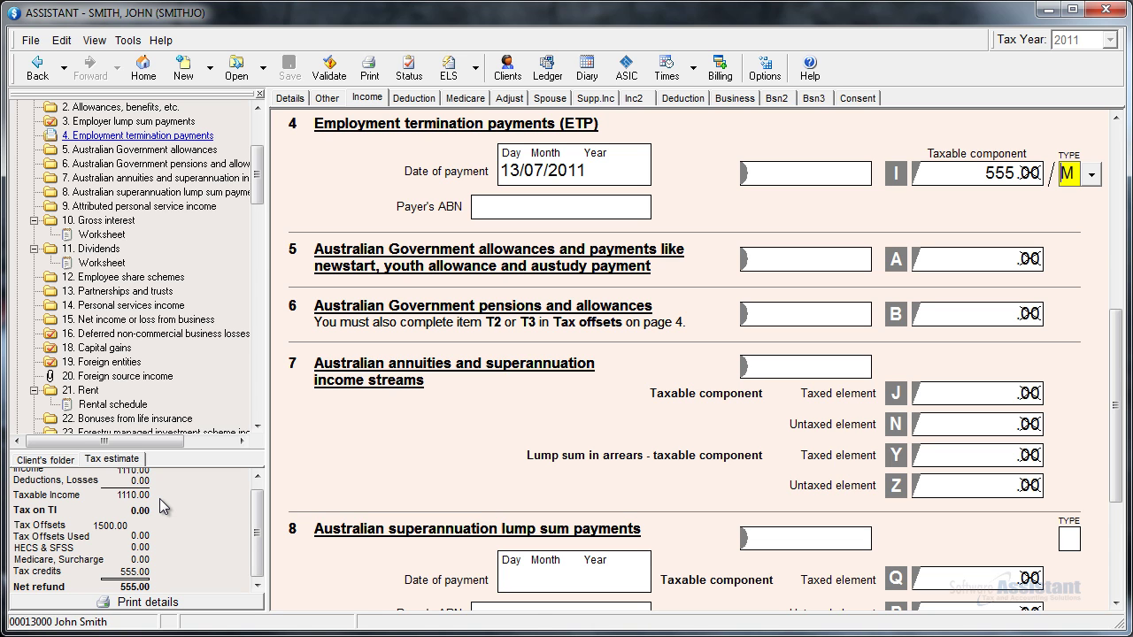
Preview the printable tax estimate details and view the income tax and Medicare levy audit trail on page 2
left_click(147, 602)
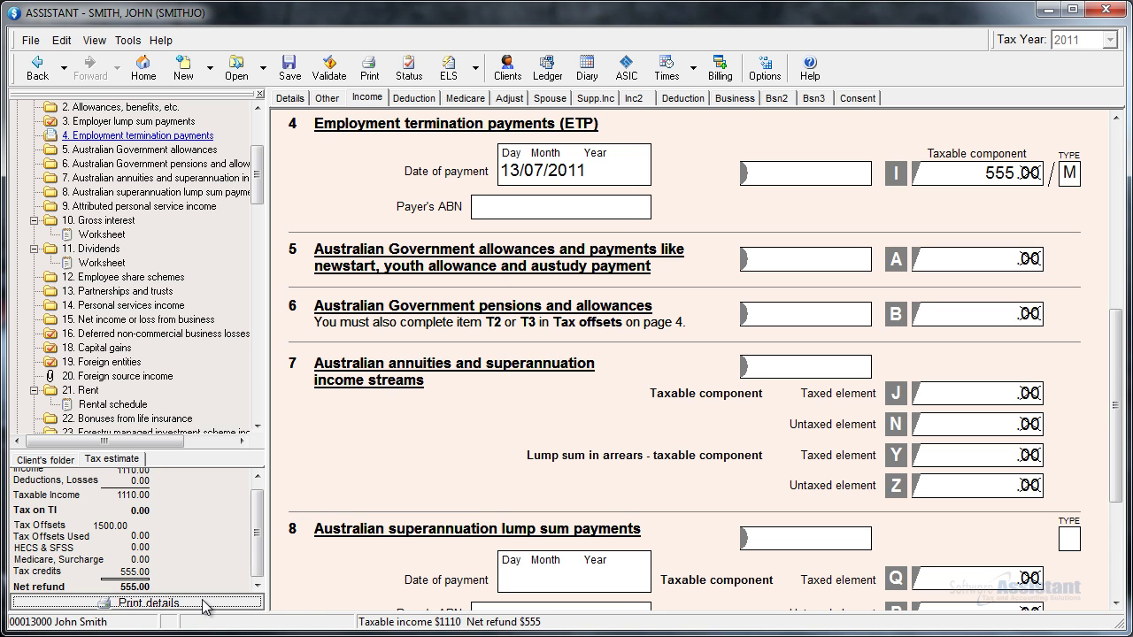
left_click(124, 603)
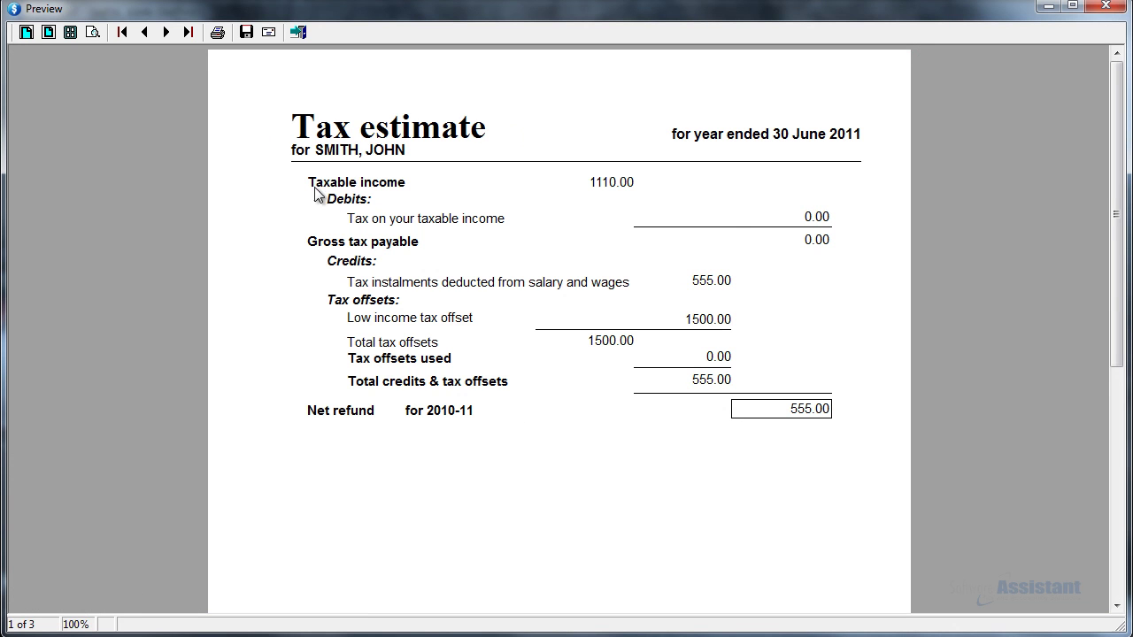
left_click(166, 33)
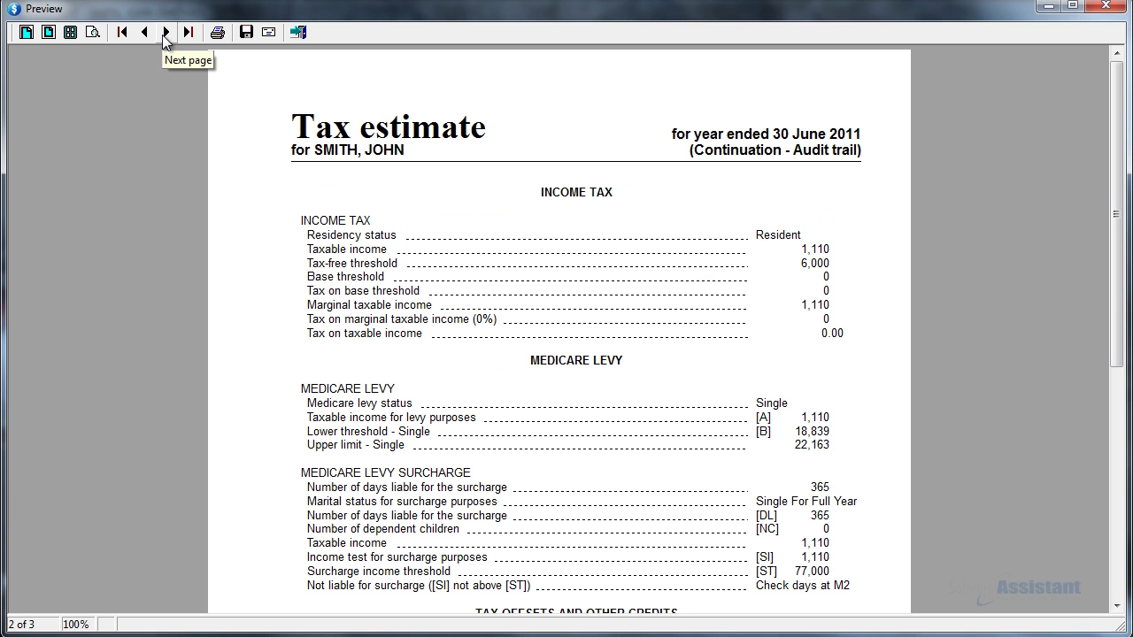
scroll(622, 181, "down", 2)
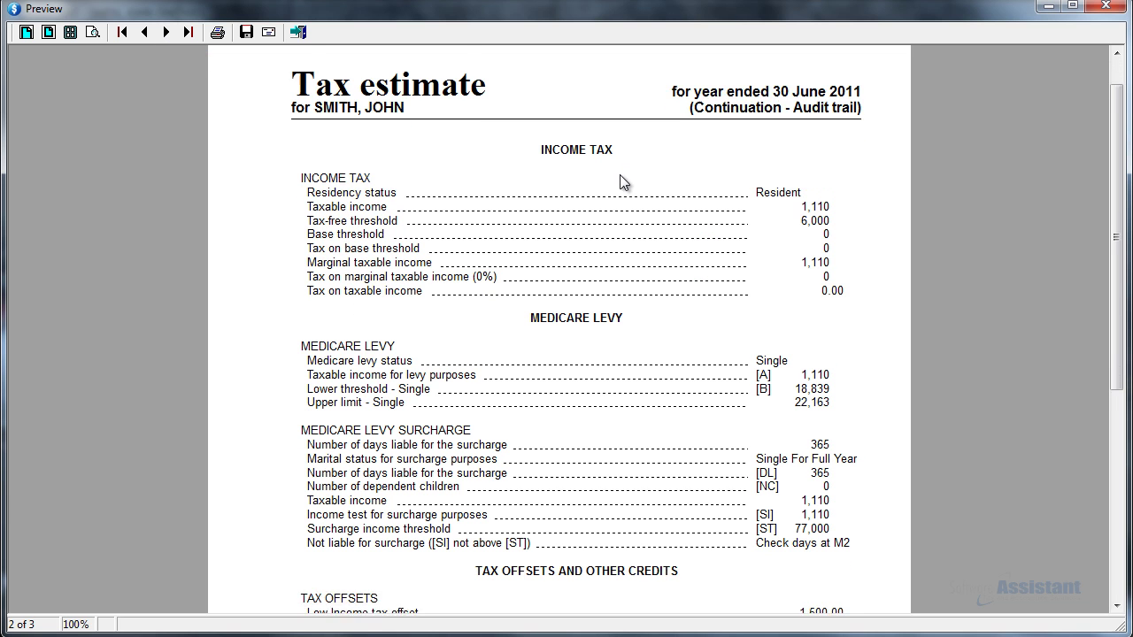
Read the tax offsets section of the audit trail on page 2 and close the tax estimate preview
scroll(621, 182, "down", 6)
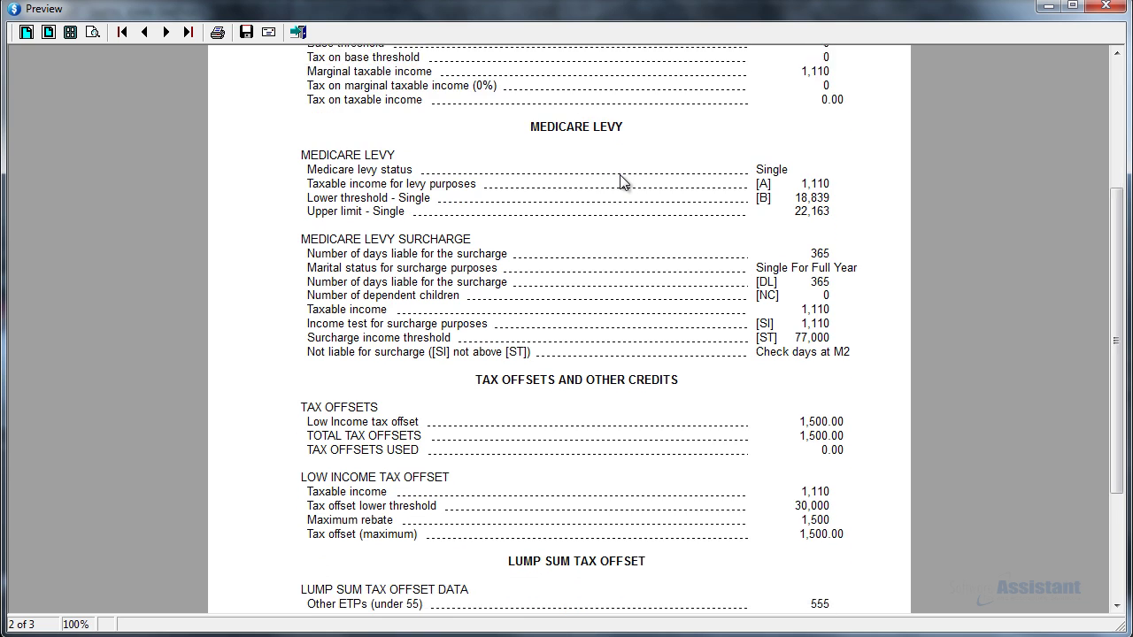
left_click(297, 32)
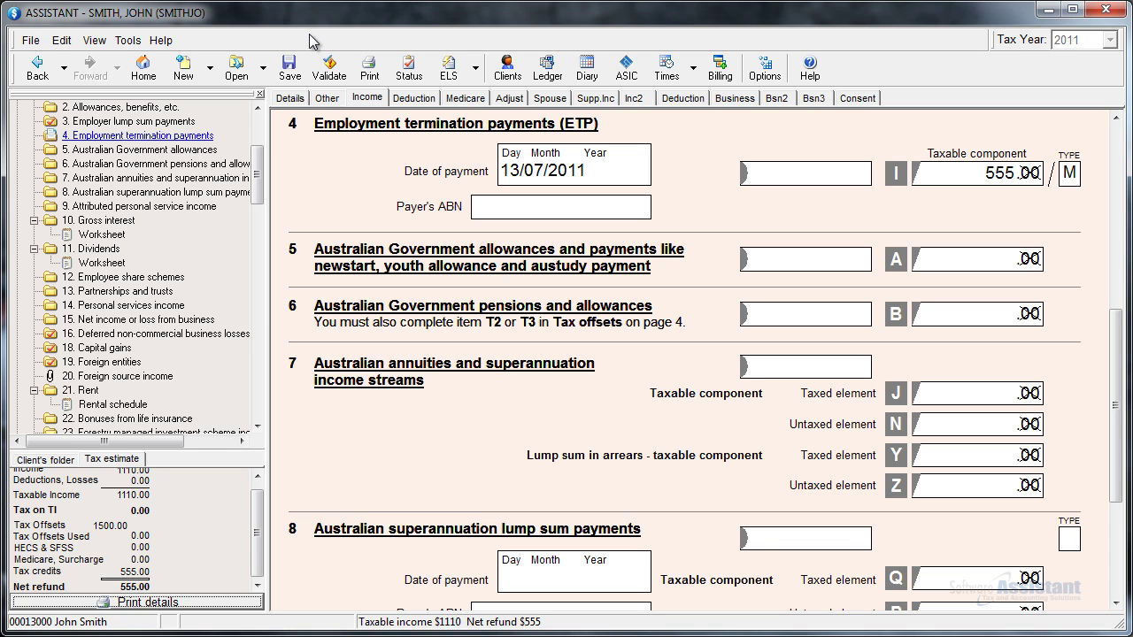
Review the Additional information page, visiting the approved substitute period, income averaging and HELP accumulated debt fields
left_click(332, 98)
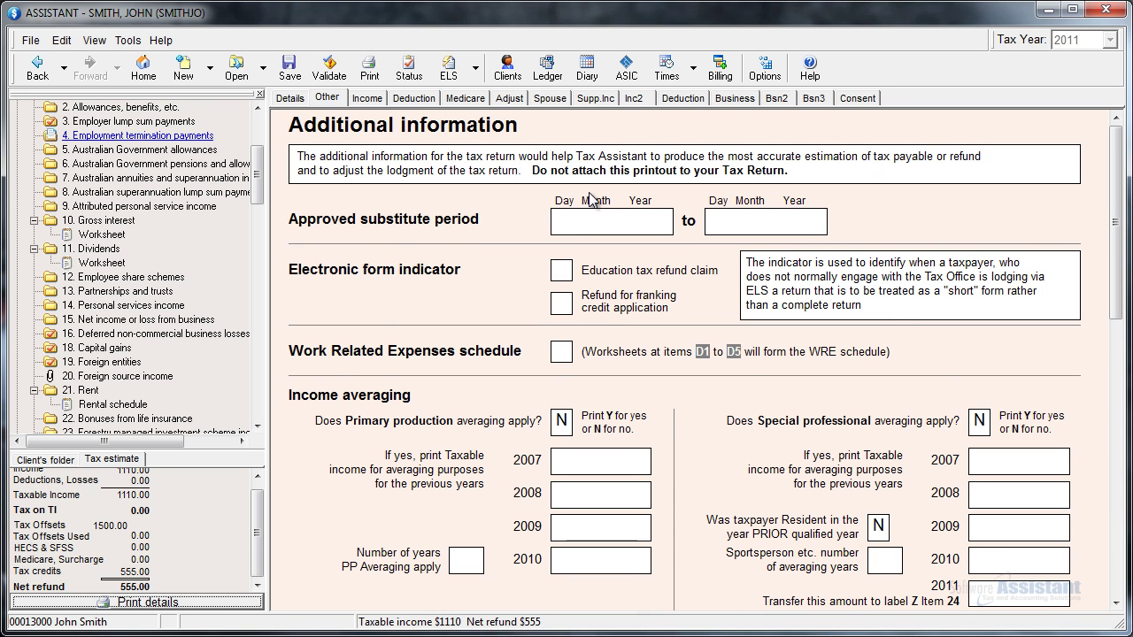
left_click(594, 221)
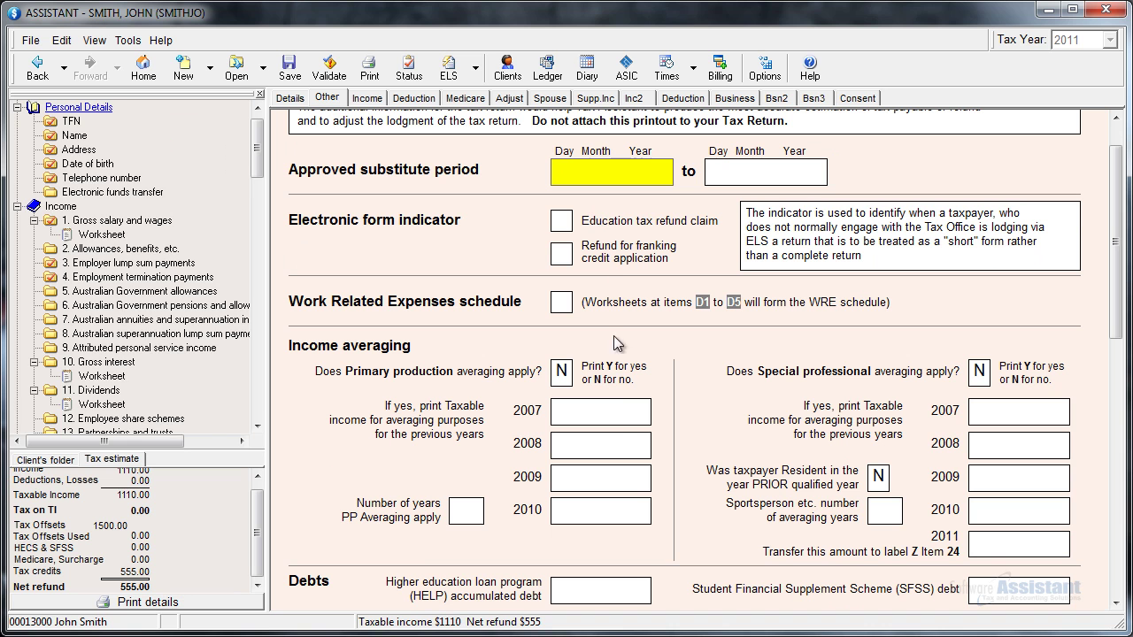
left_click(620, 414)
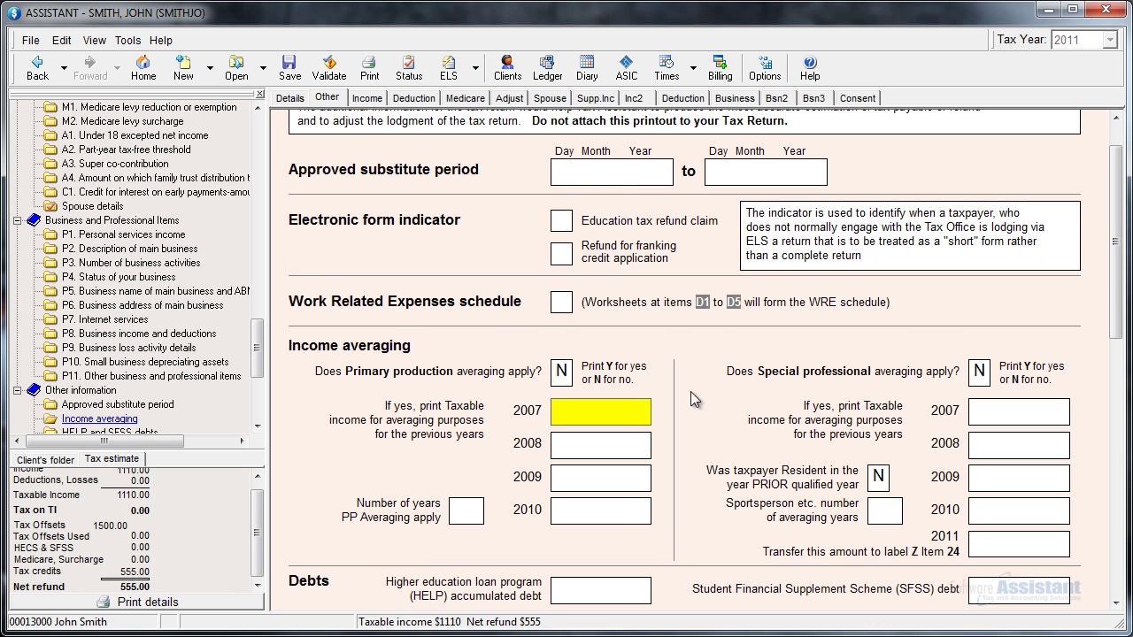
scroll(646, 368, "down", 7)
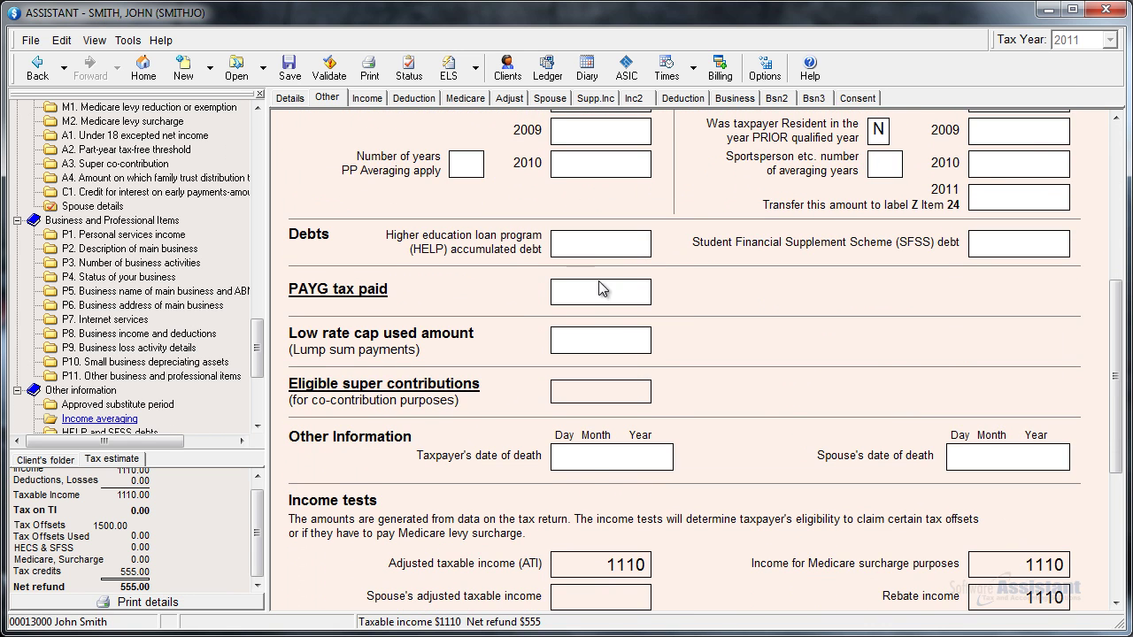
left_click(602, 245)
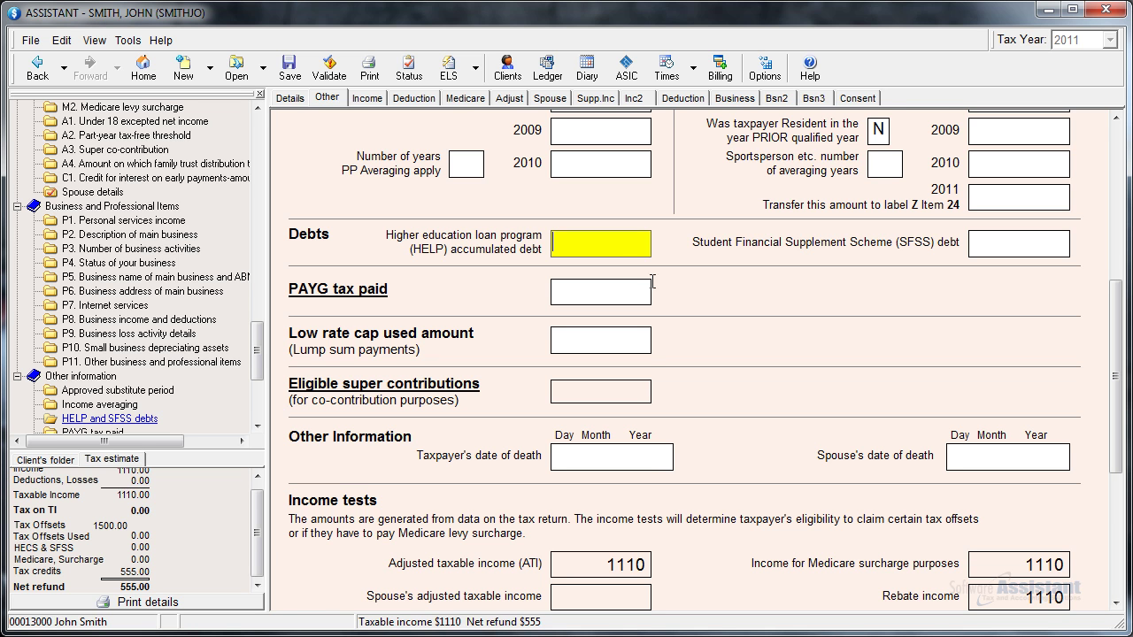
scroll(660, 306, "up", 5)
Set primary production averaging to Y, leave the Work Related Expenses schedule box blank, and save the return
left_click(560, 352)
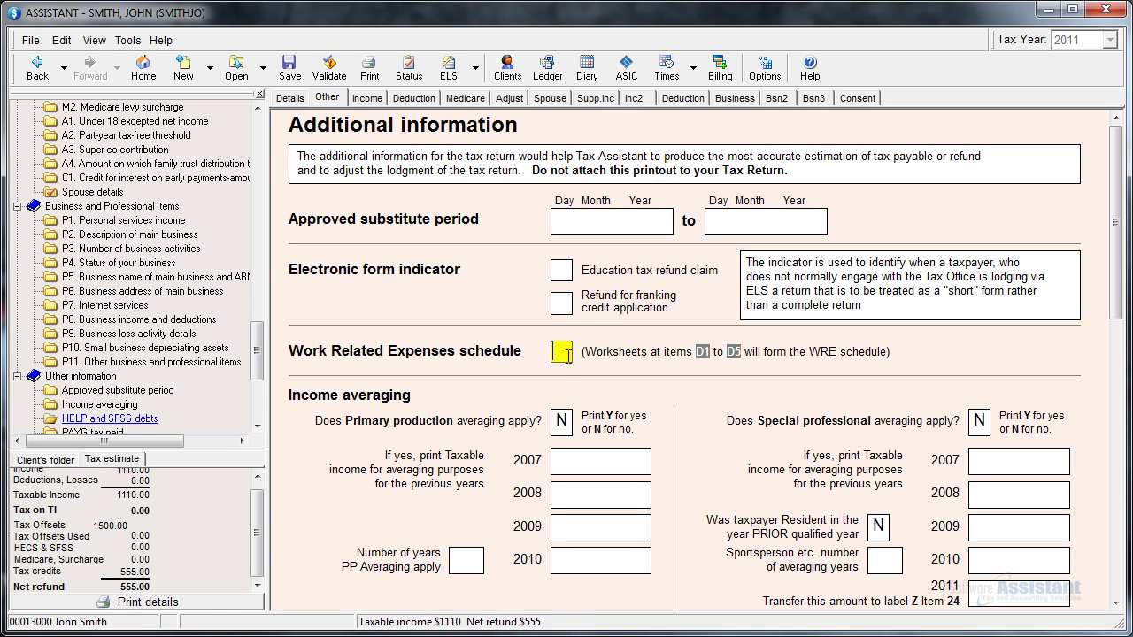
left_click(567, 417)
type("YNY")
left_click(565, 358)
key("BackSpace")
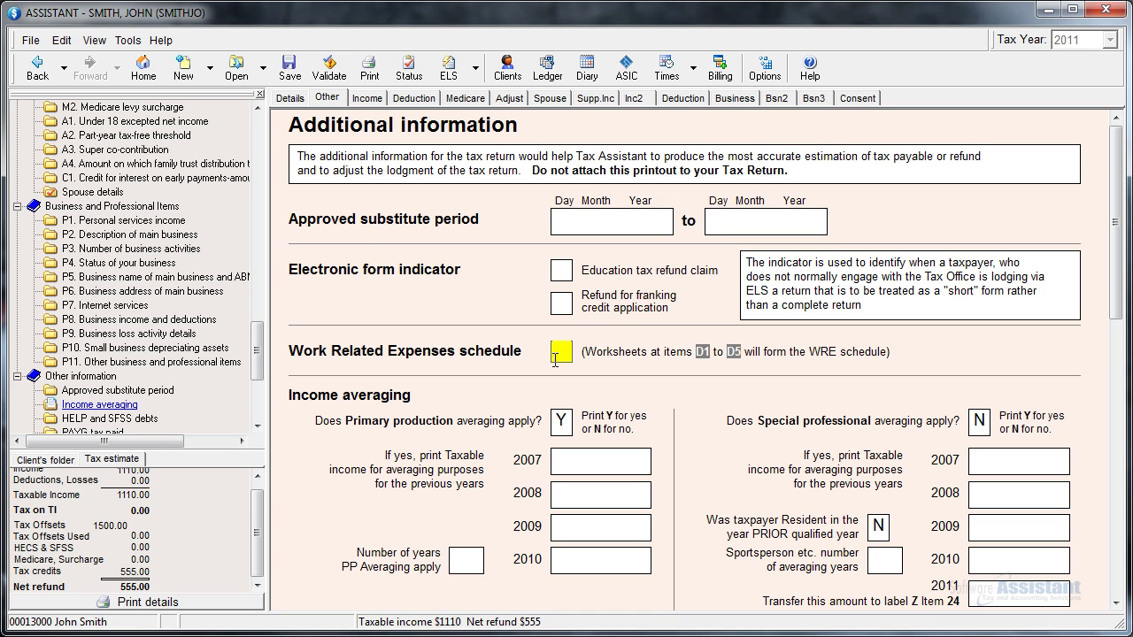
left_click(294, 78)
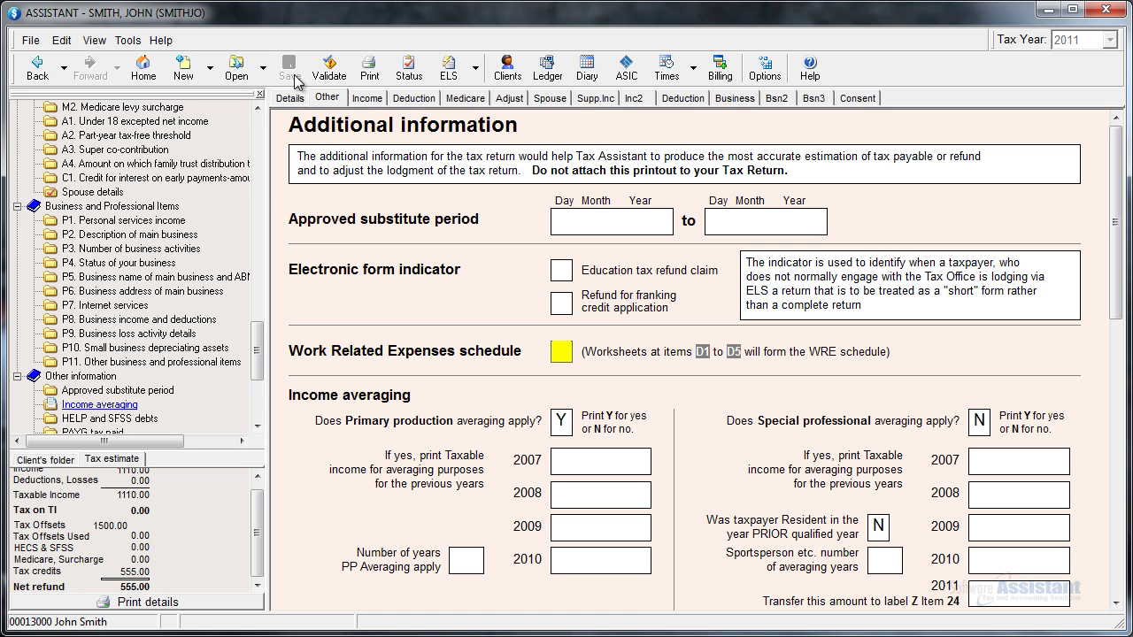
Validate the return and look through the error list, selecting the second V17 error about weeks the property was rented
left_click(329, 69)
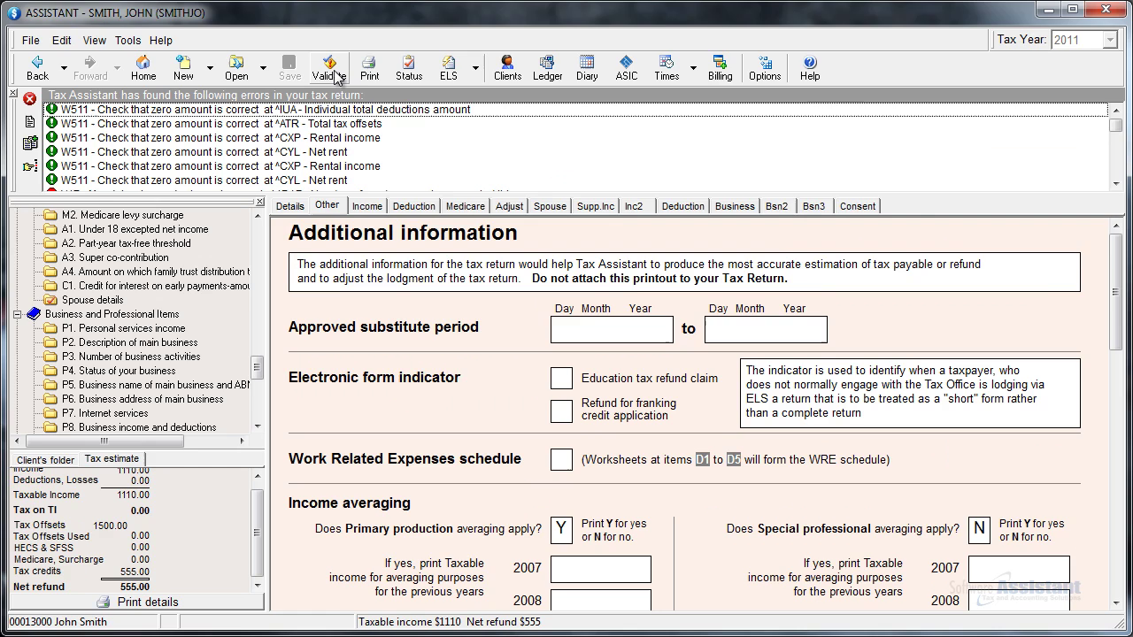
left_click(350, 124)
scroll(349, 123, "down", 2)
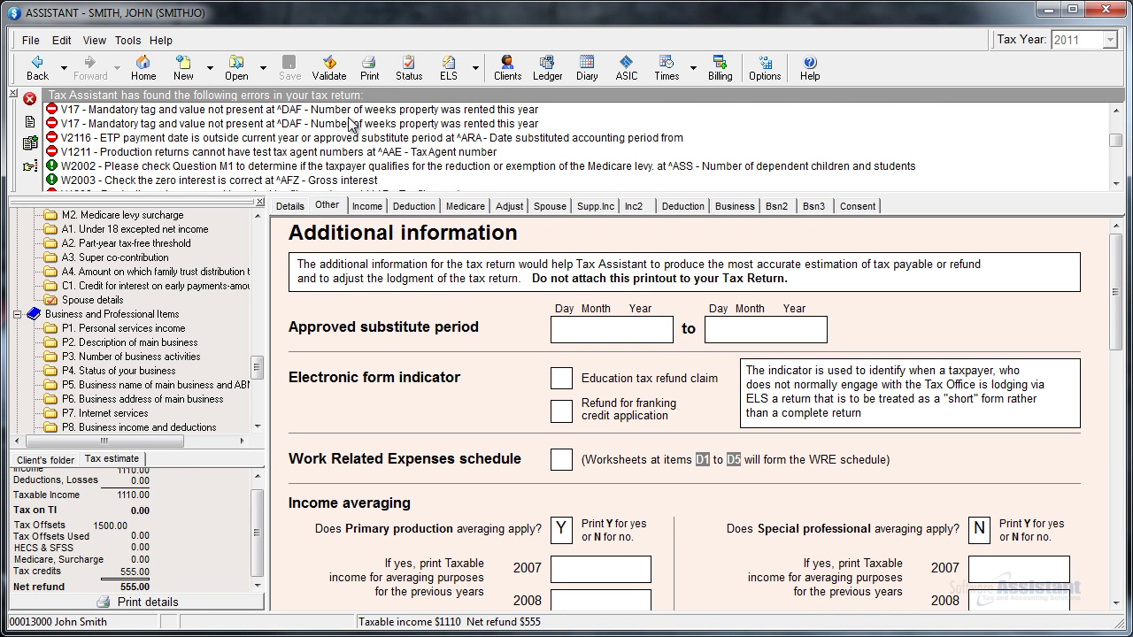
left_click(351, 124)
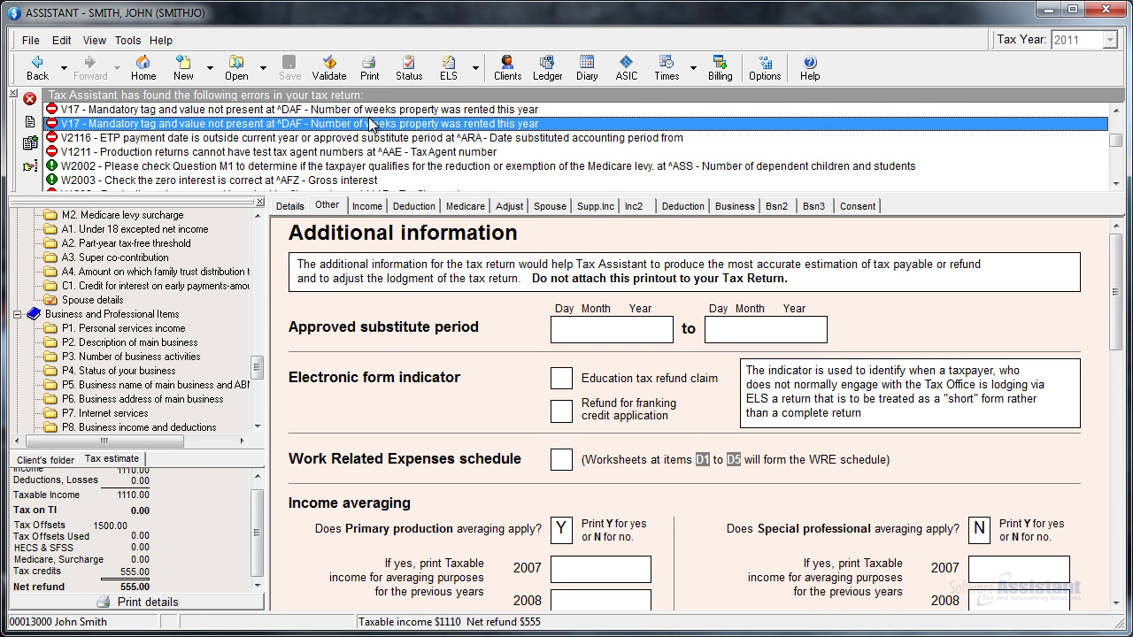
Change the taxpayer's title to MRS on the personal details page, save the return and validate it again
left_click(290, 207)
left_click(695, 459)
type("S")
left_click(288, 62)
left_click(329, 69)
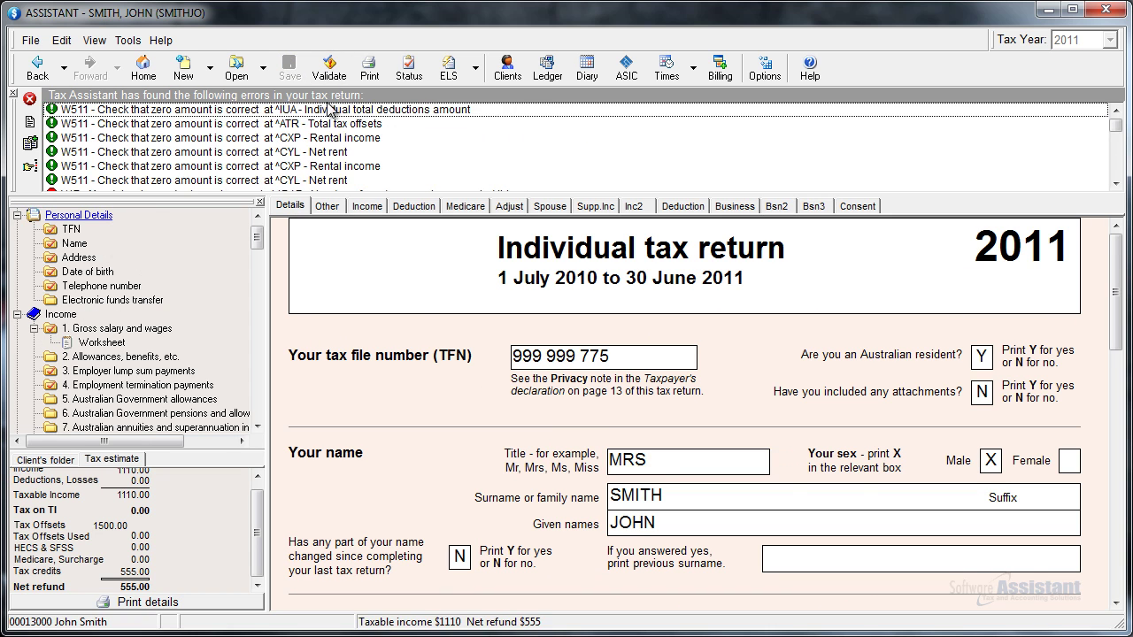
Find the V41B title and sex code mismatch in the validation list and jump to its field in the return
left_click(326, 167)
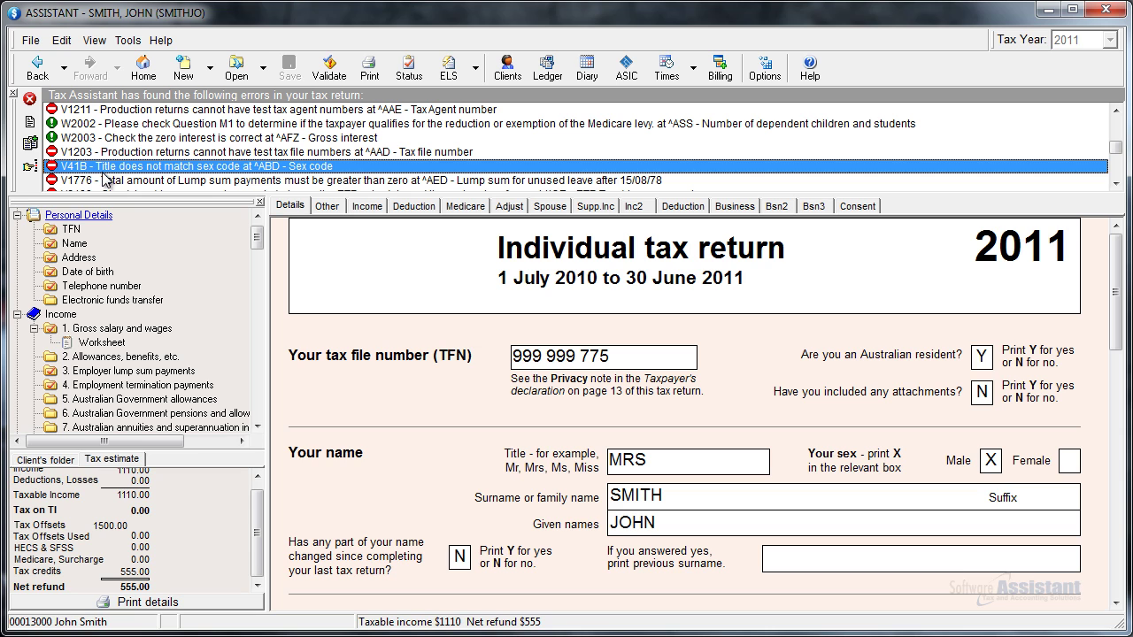
double_click(174, 167)
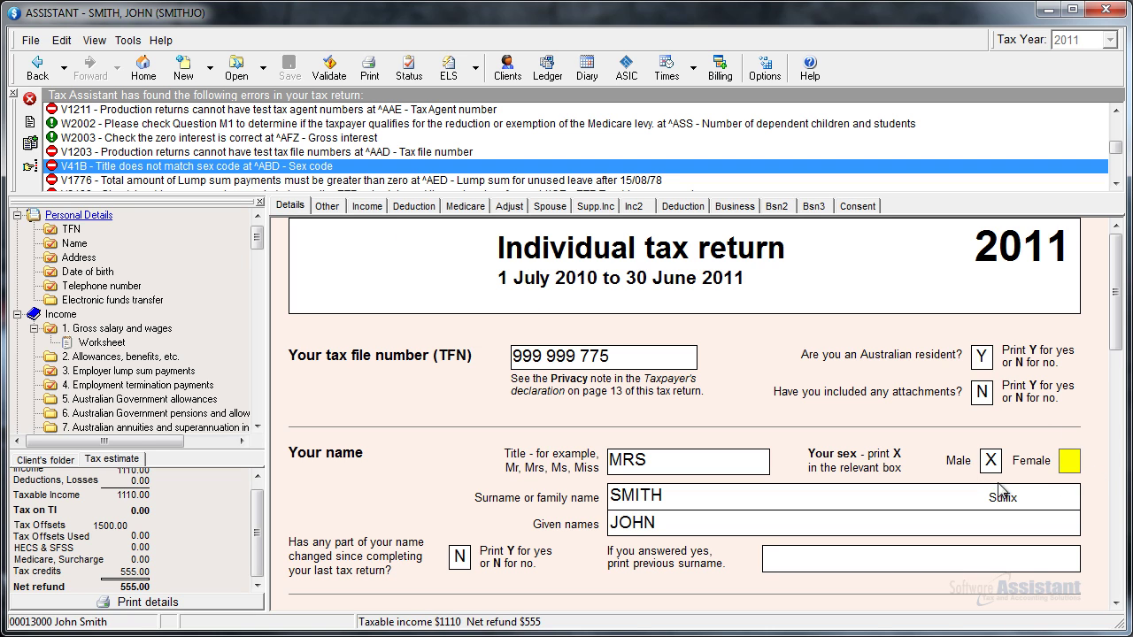
Mark the taxpayer's sex as Female, switch it back to Male, and save the return
type("X")
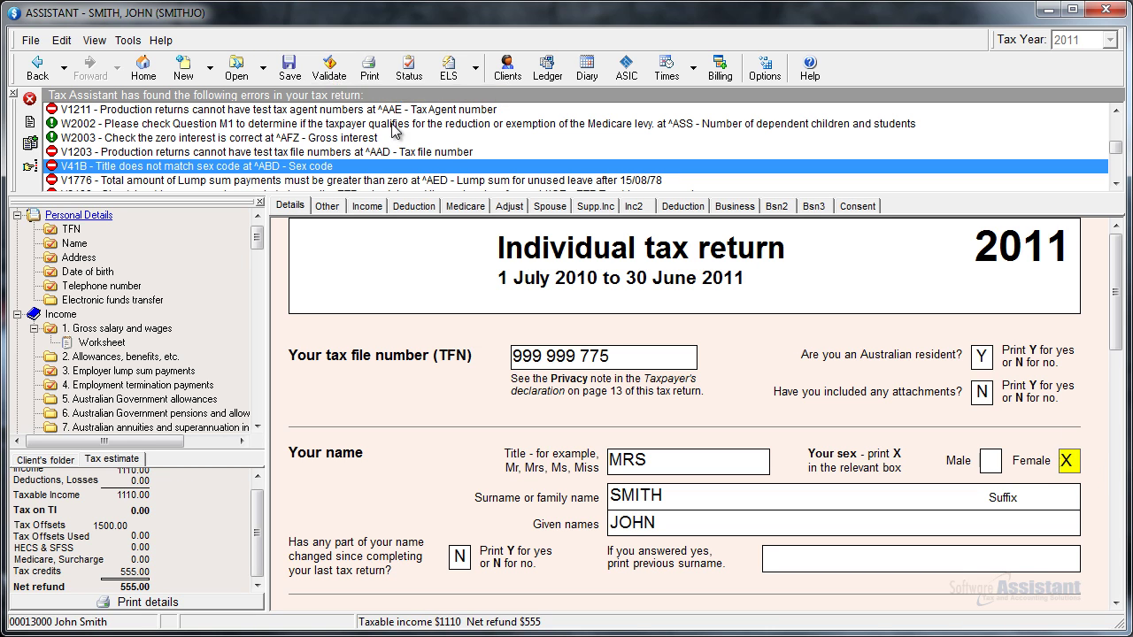
left_click(989, 459)
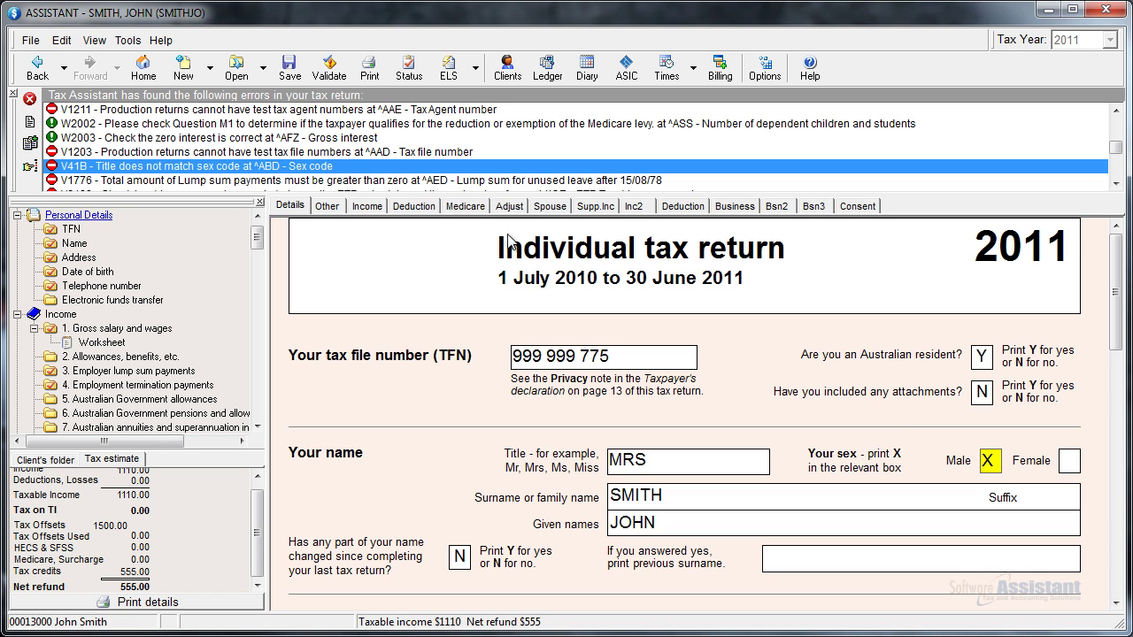
left_click(292, 71)
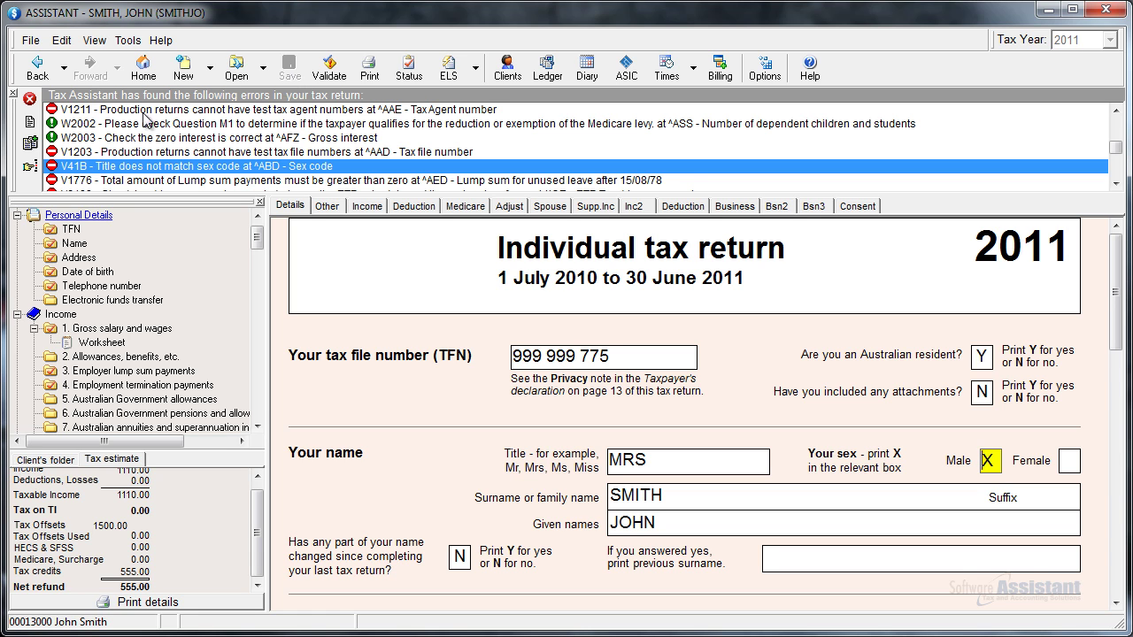
Preview the validation report for the V41B sex code error, close it, and close the validation error list
left_click(31, 123)
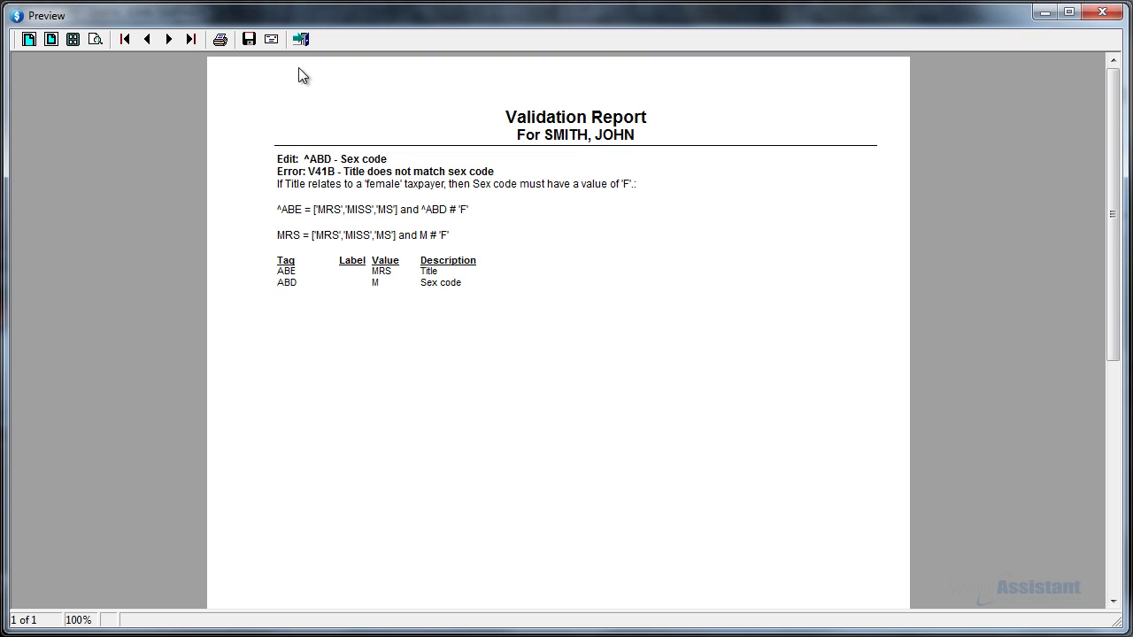
left_click(301, 39)
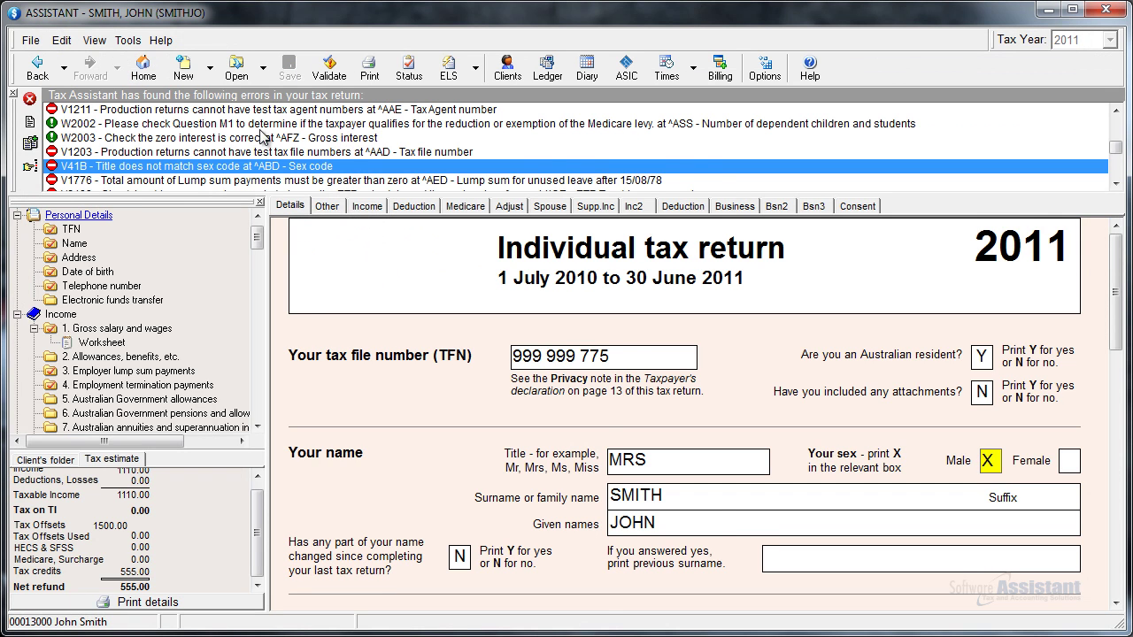
left_click(29, 99)
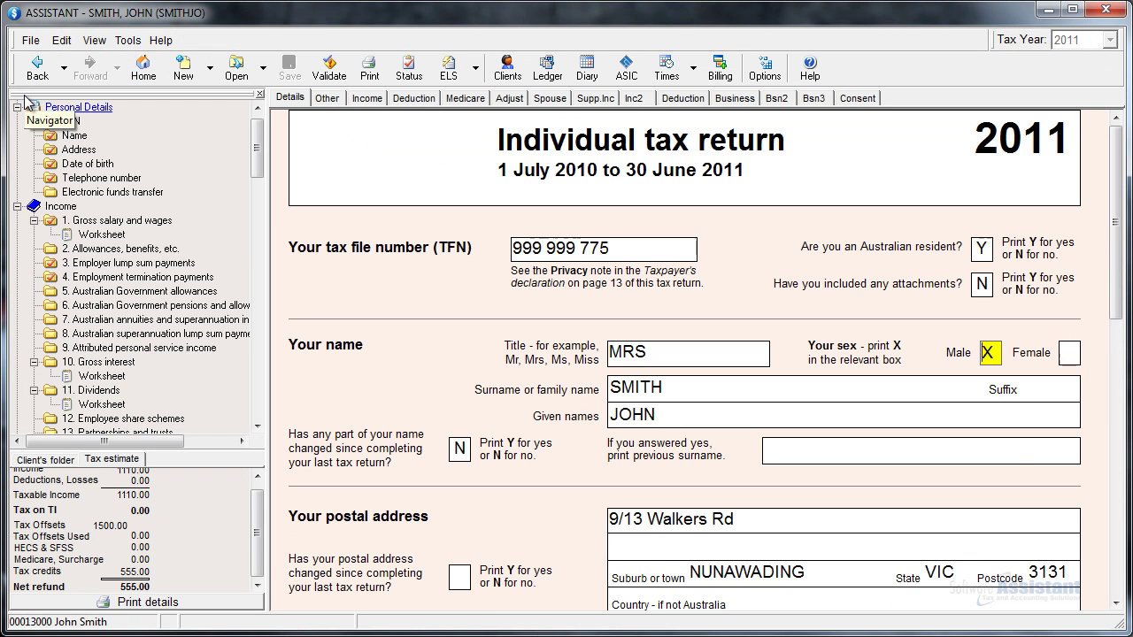
Try to set the return's status to Signed, add the agent note "Lodge immediately", and save the status details
left_click(404, 77)
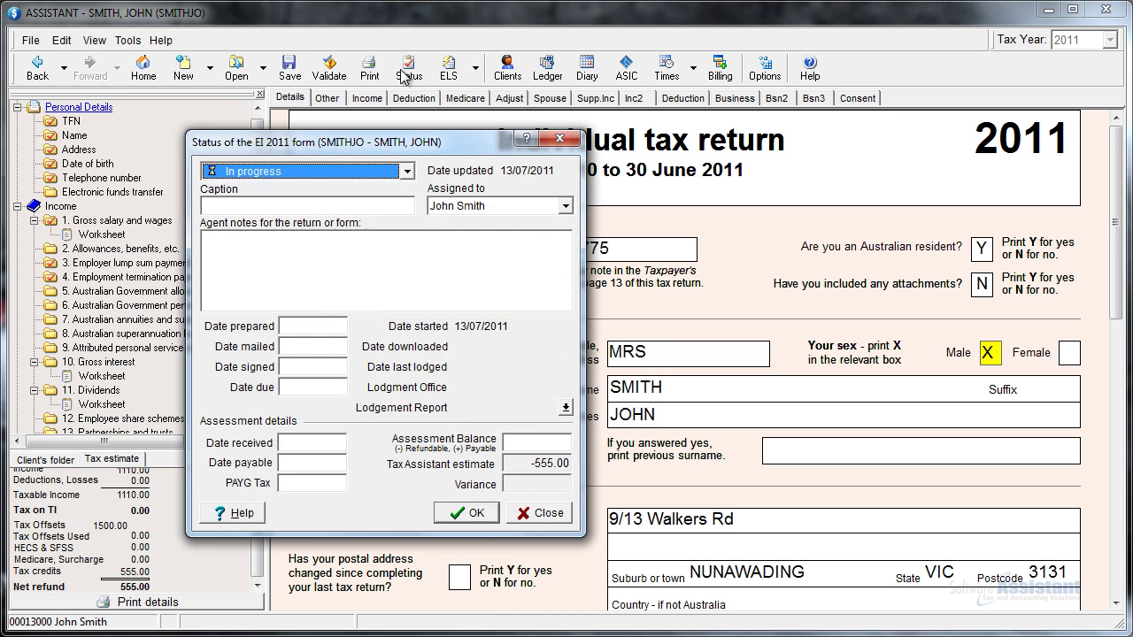
left_click(407, 171)
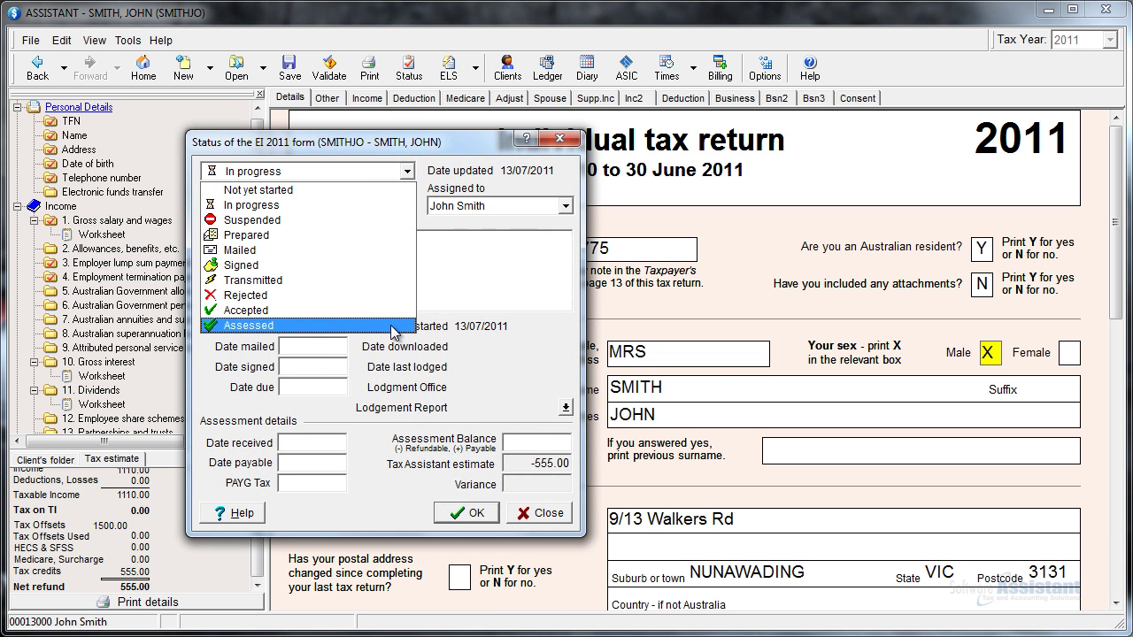
left_click(389, 264)
left_click(467, 513)
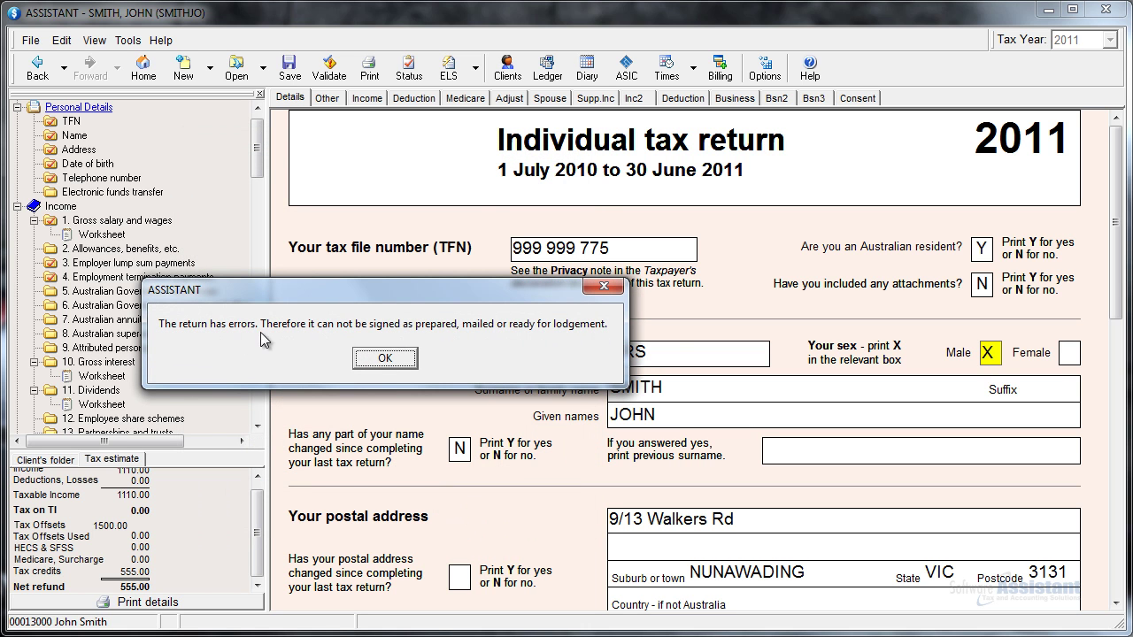
left_click(385, 357)
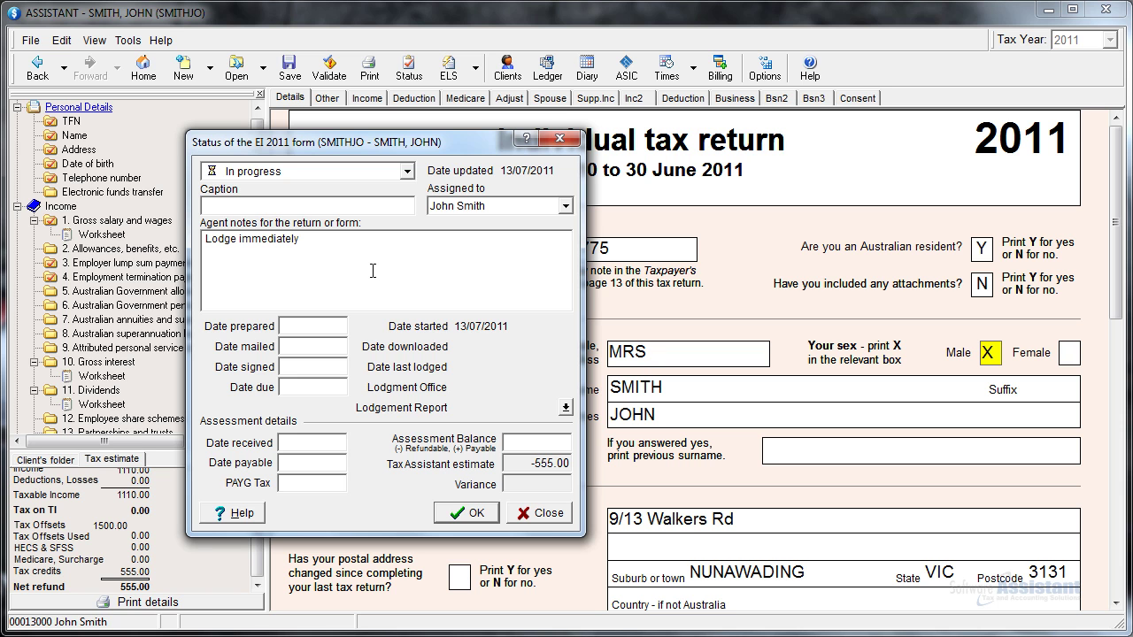
left_click(465, 511)
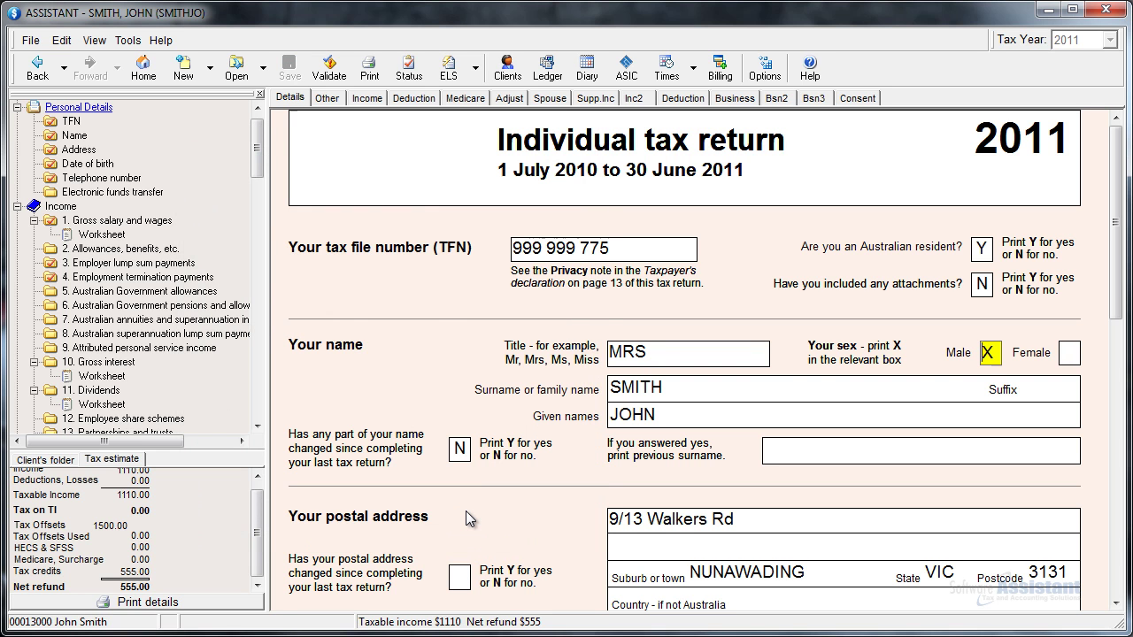